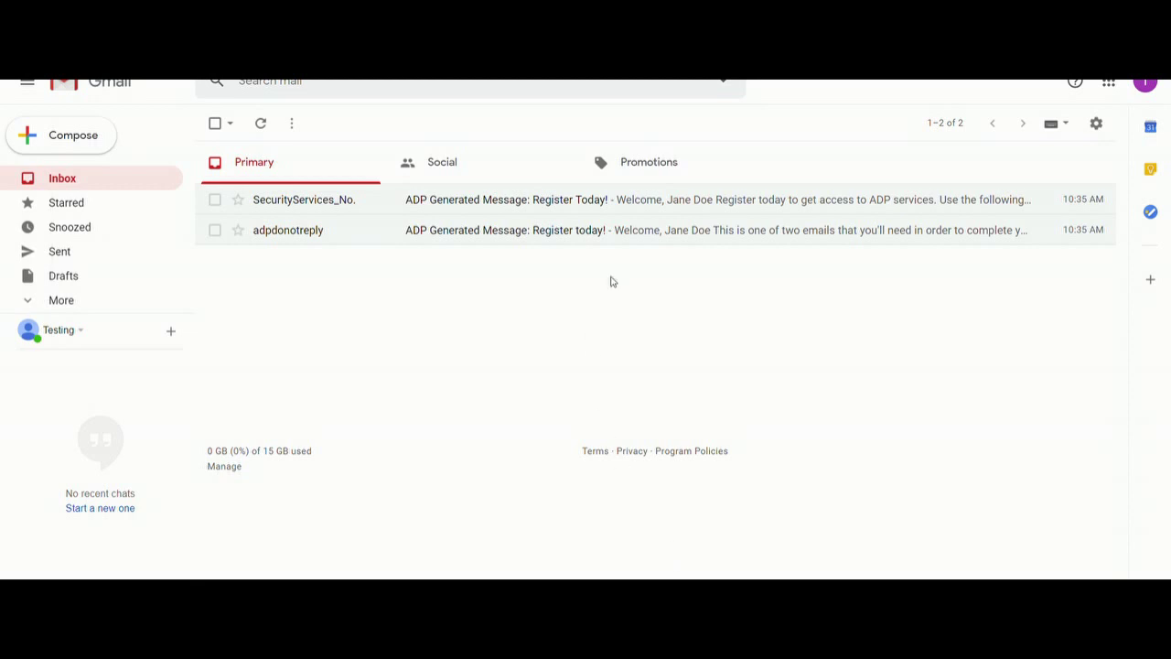
Read the first ADP 'Register Today!' email's registration code, then open the second ADP email.
click(634, 200)
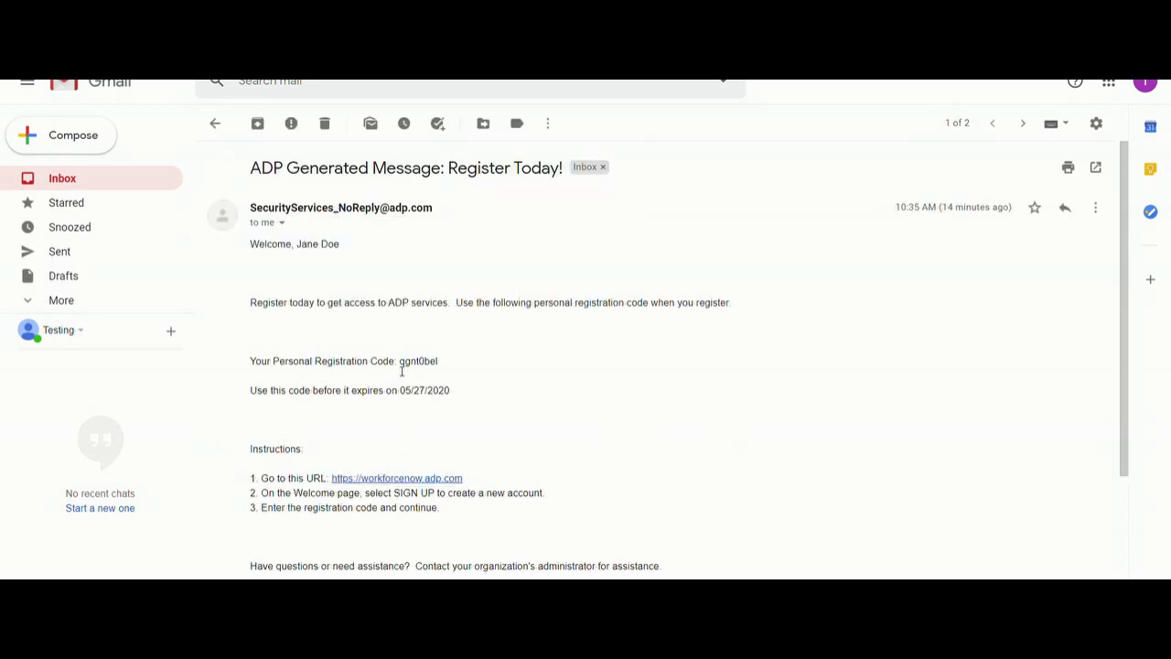
drag(401, 366, 444, 364)
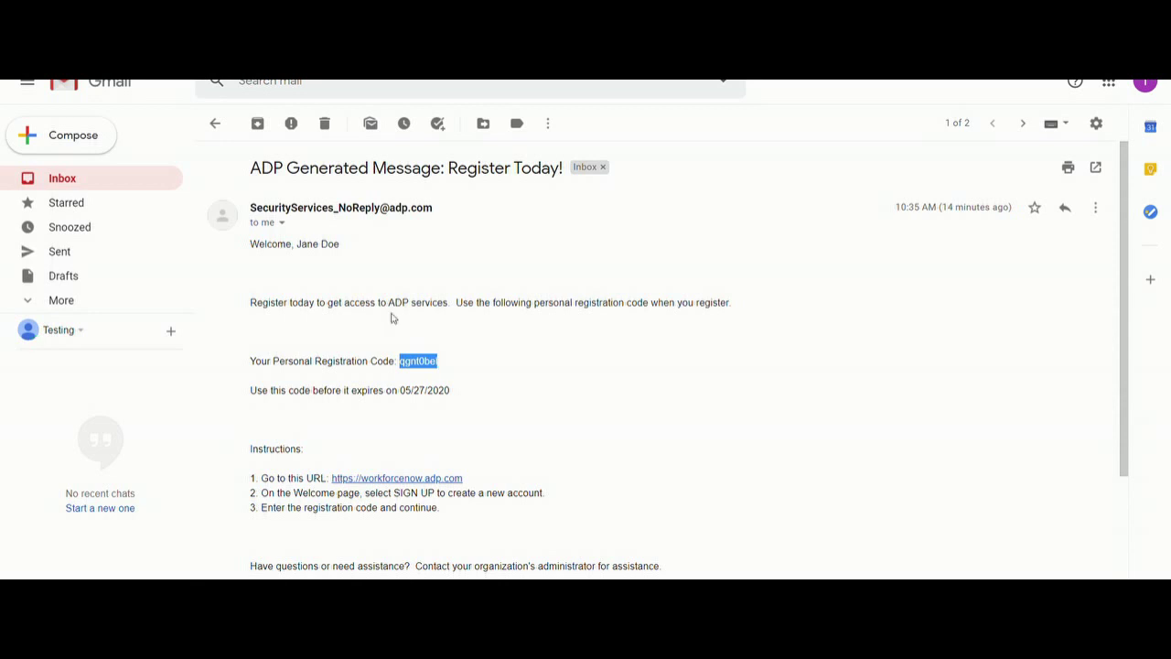
click(215, 123)
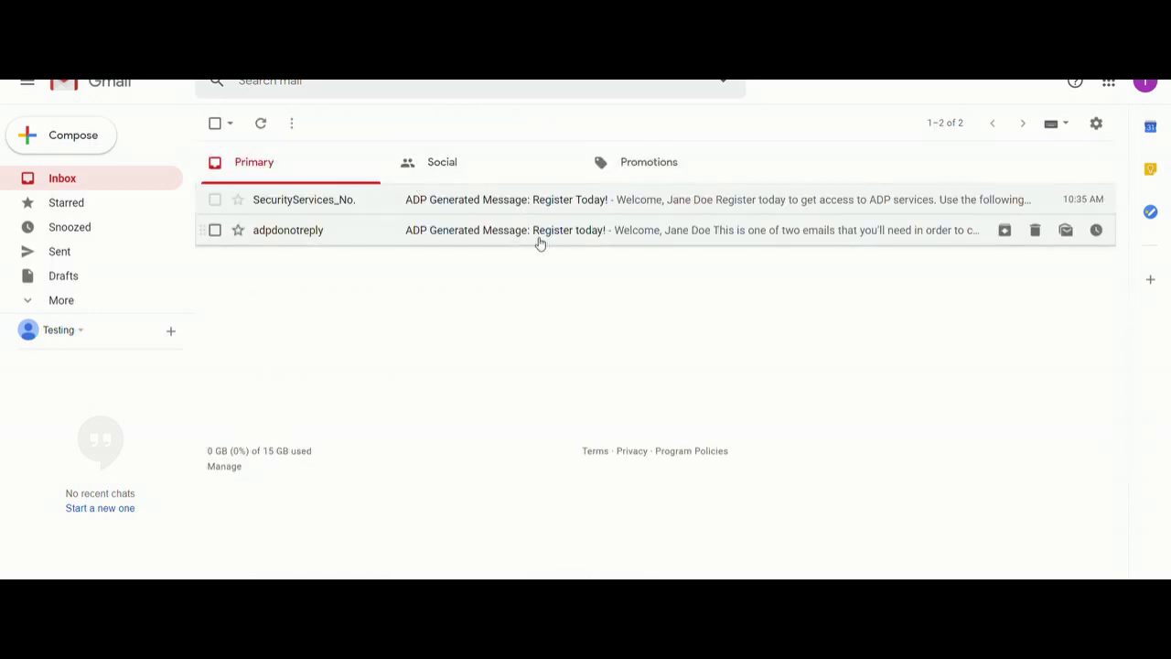
click(535, 241)
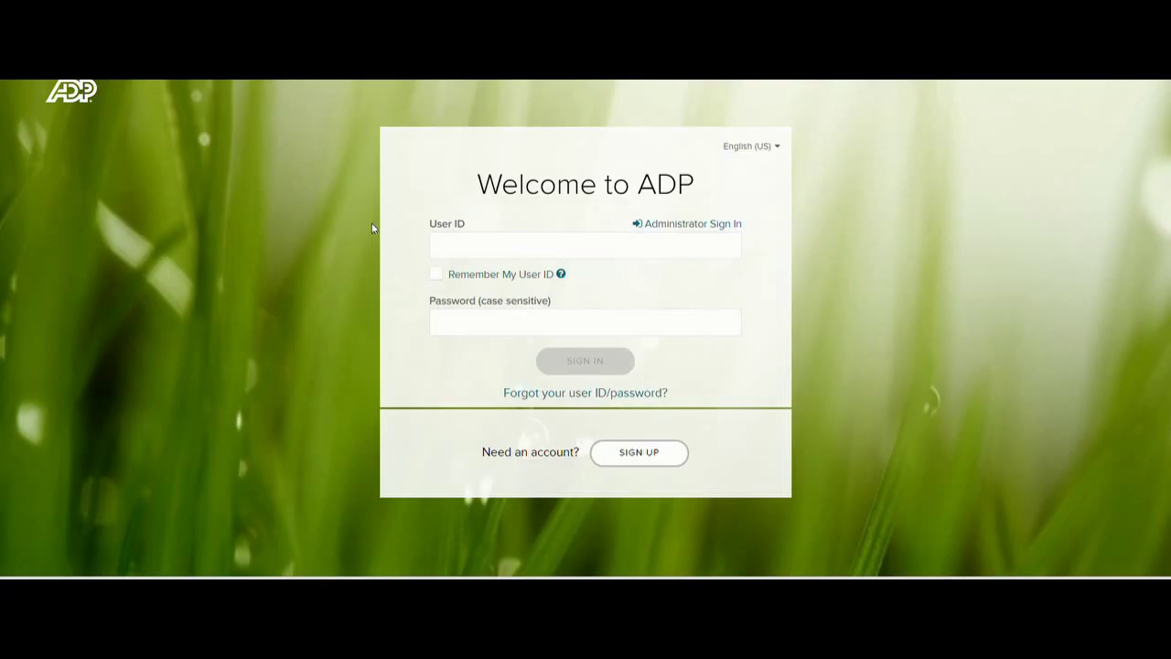
Start ADP sign-up with the 'I have a registration code' option and enter the emailed code.
click(630, 457)
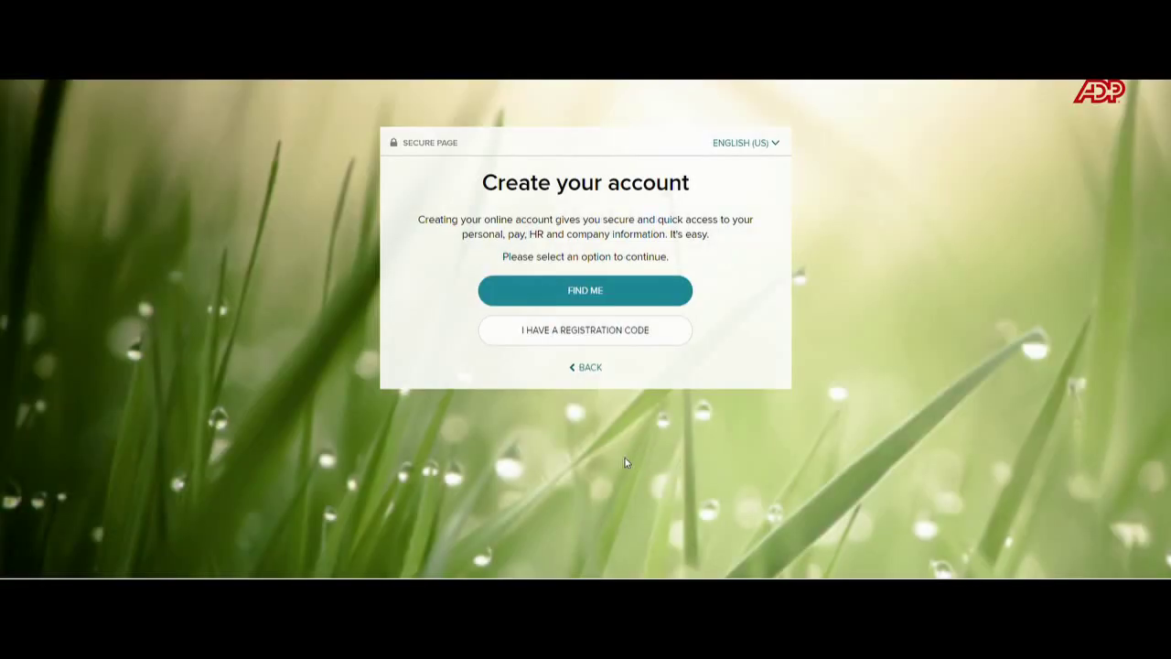
click(596, 340)
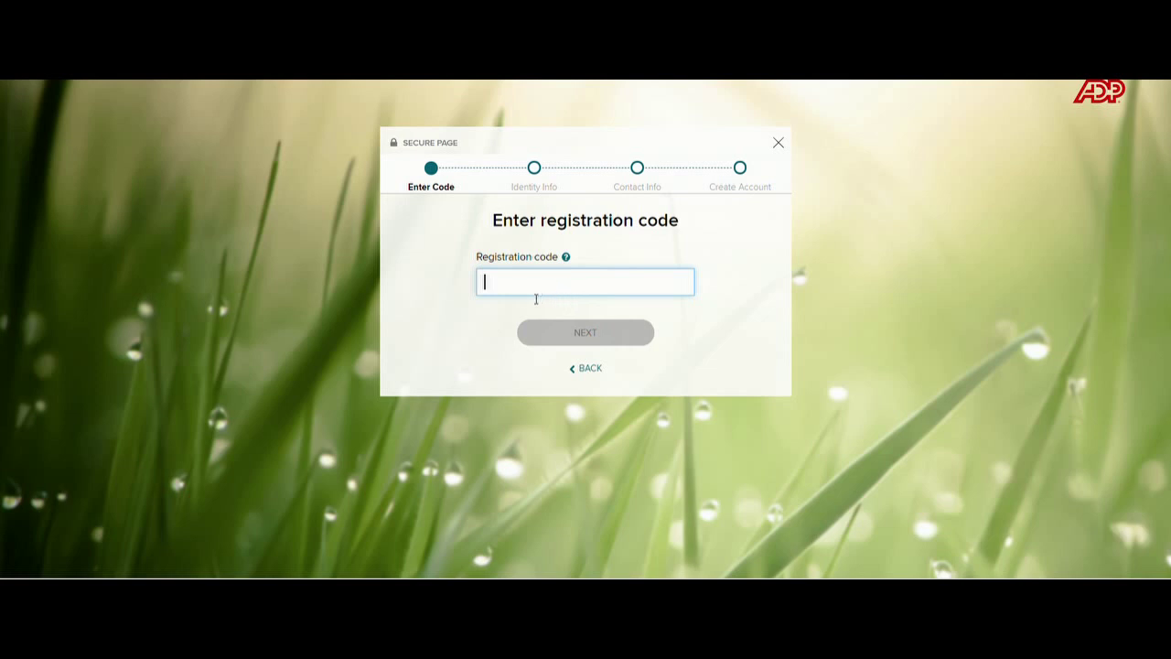
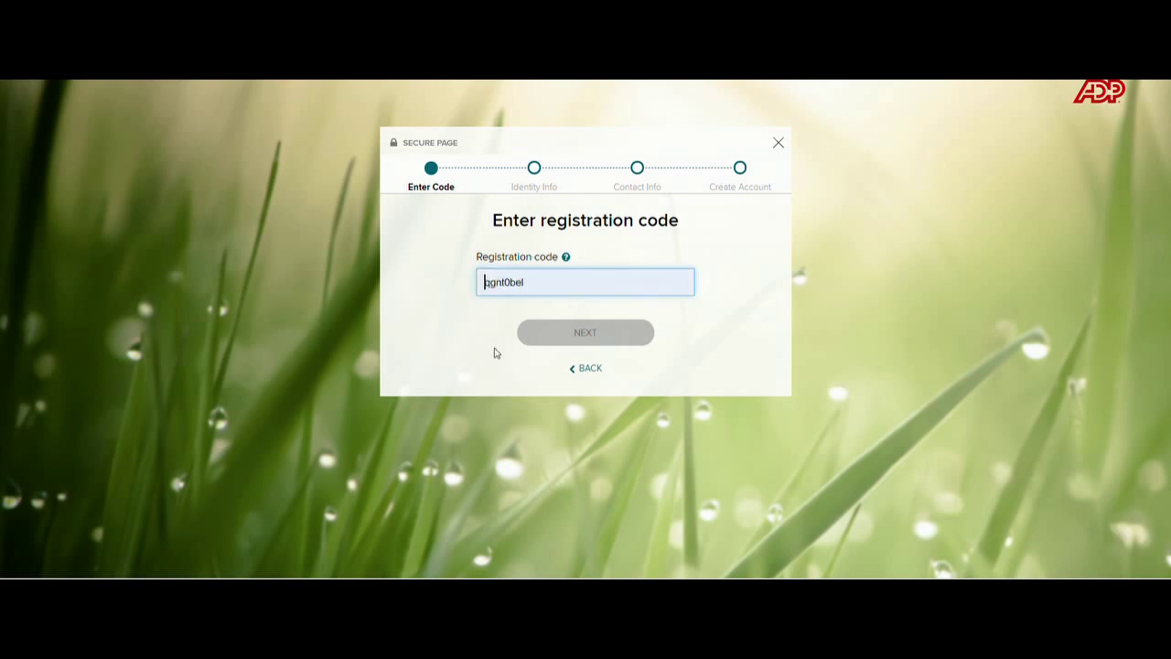
Submit the code, then enter the new hire's first and last name and their Associate ID.
click(583, 335)
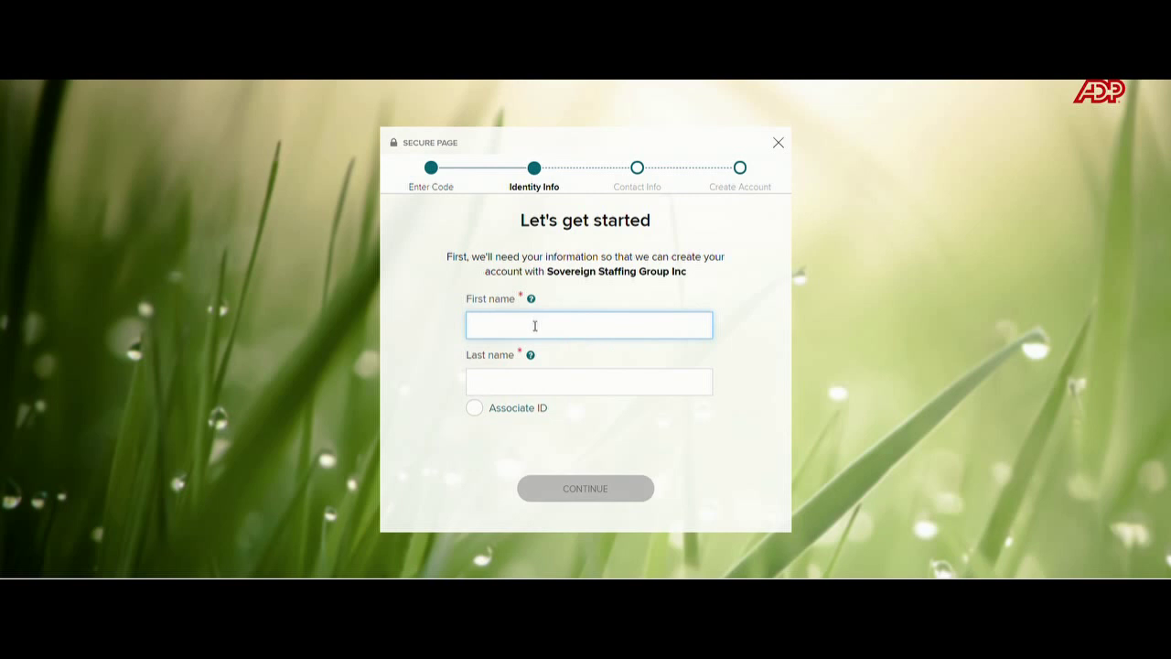
text(Jane)
key(Tab)
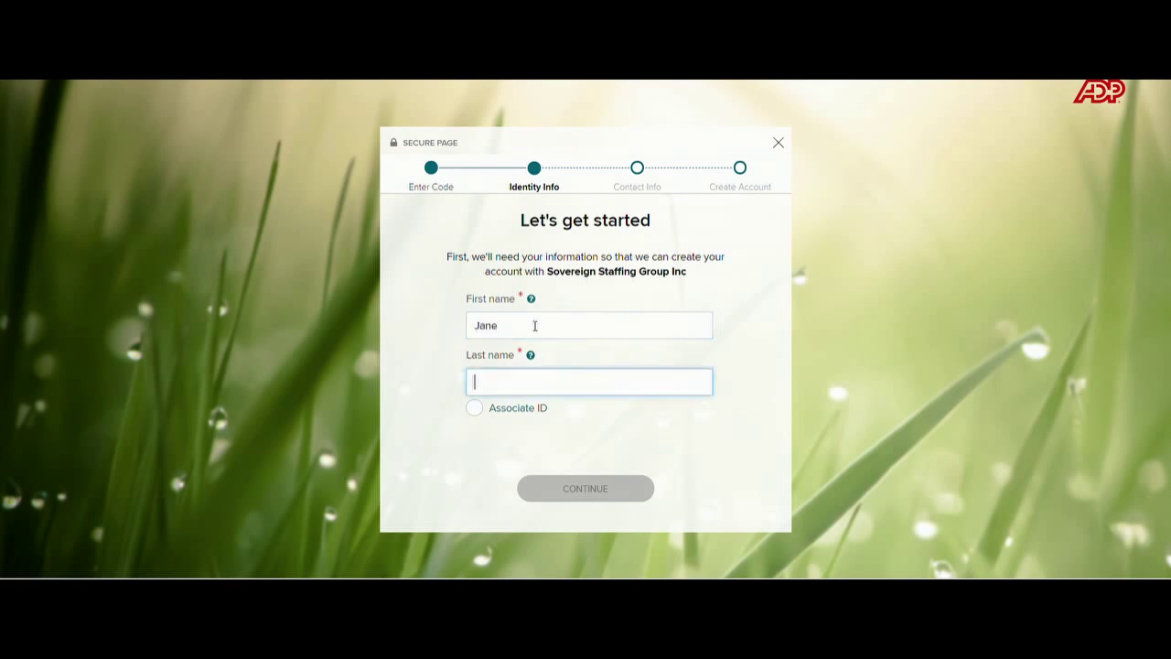
text(Doe)
click(446, 359)
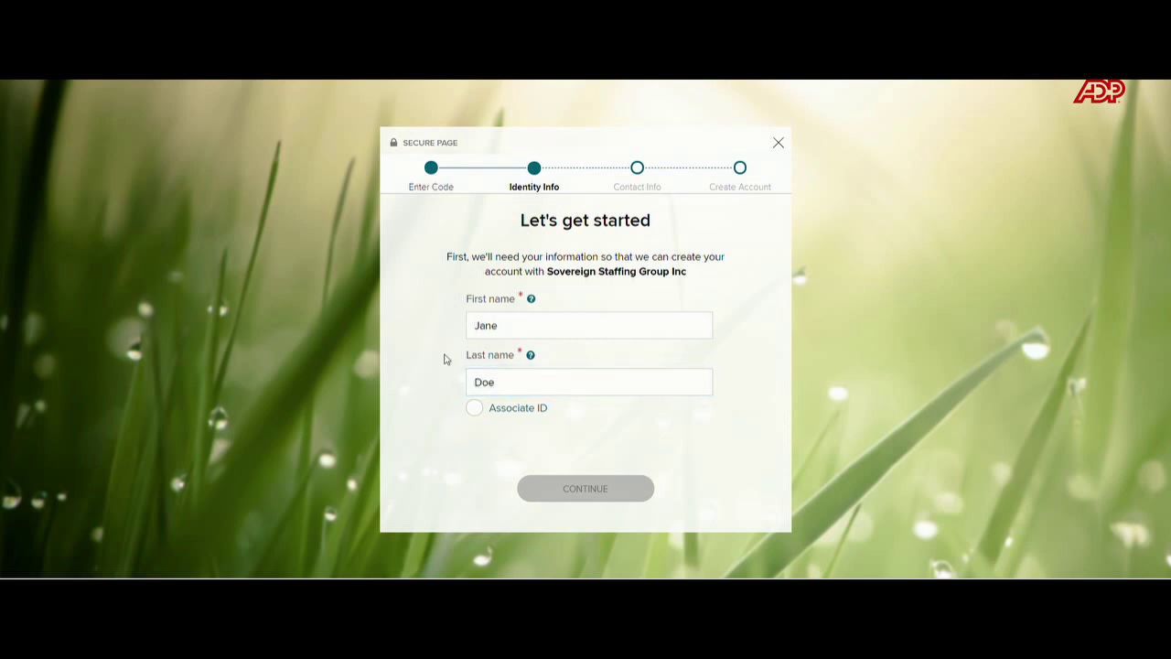
click(475, 409)
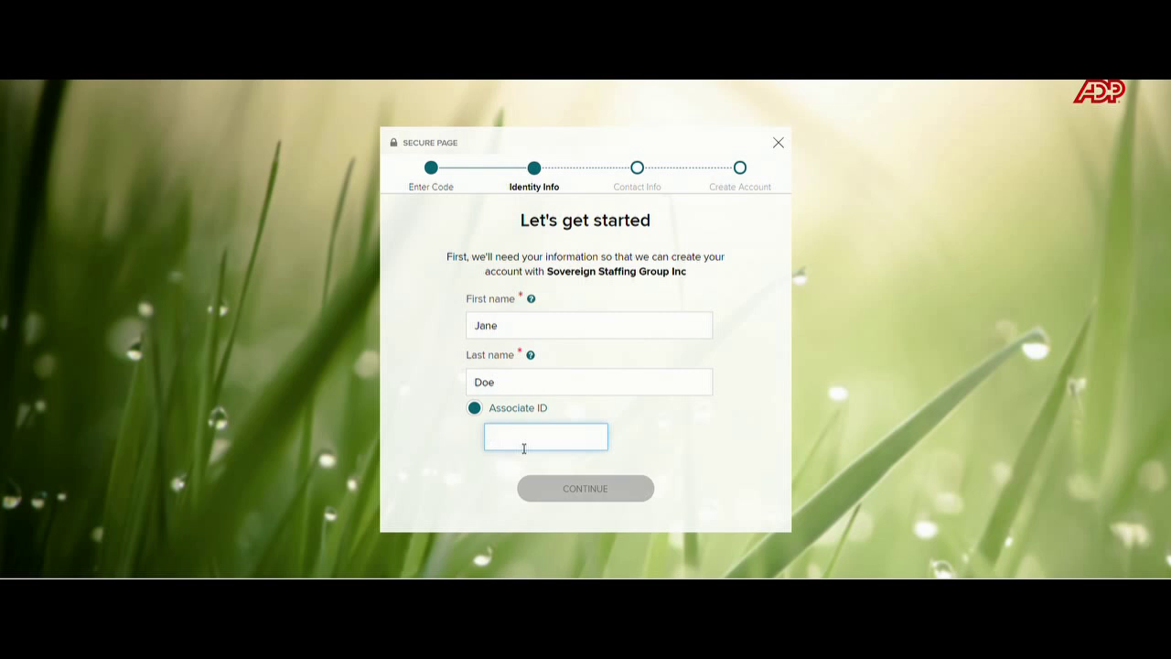
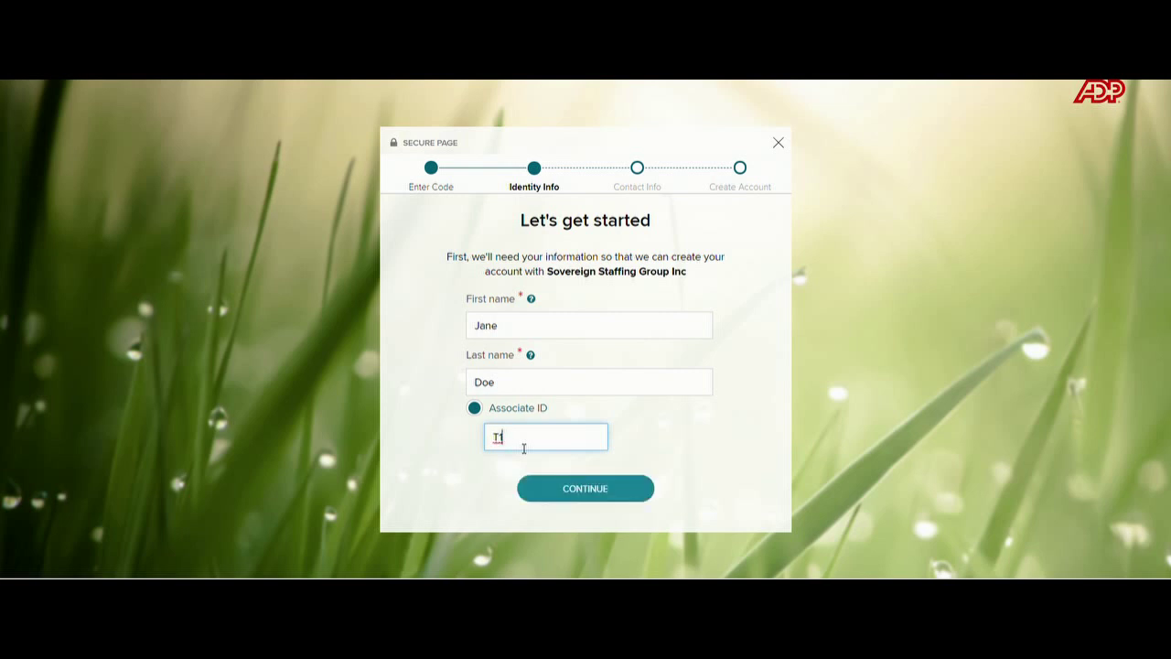
Add the mobile phone number, choose No for account text messages, and continue.
click(581, 487)
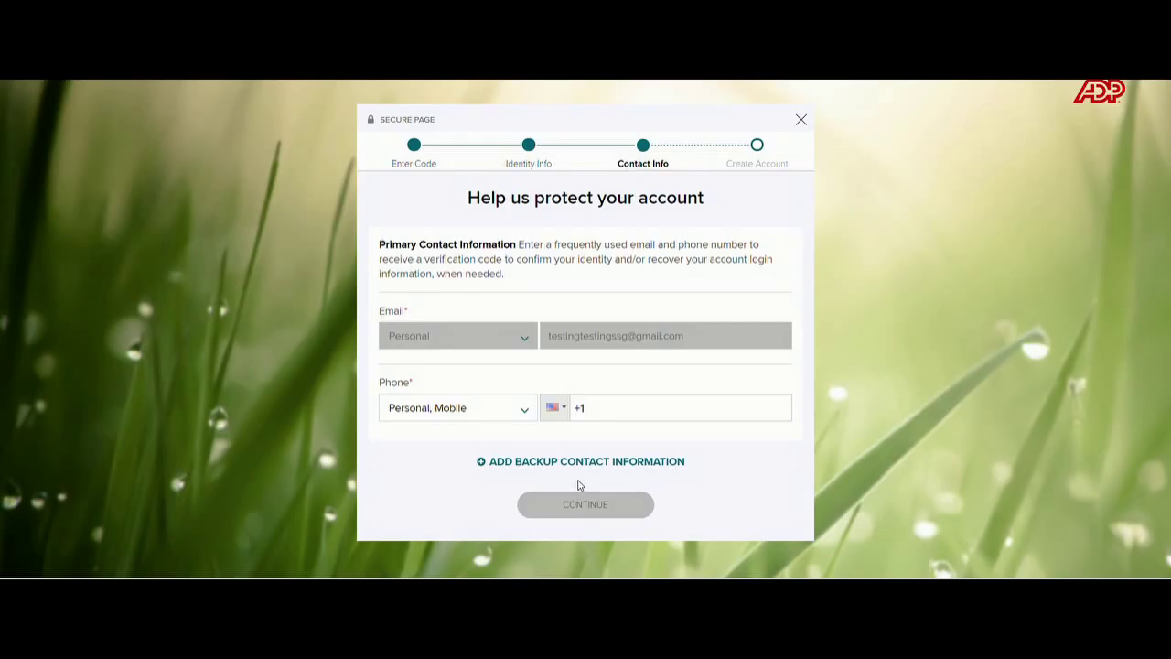
click(620, 416)
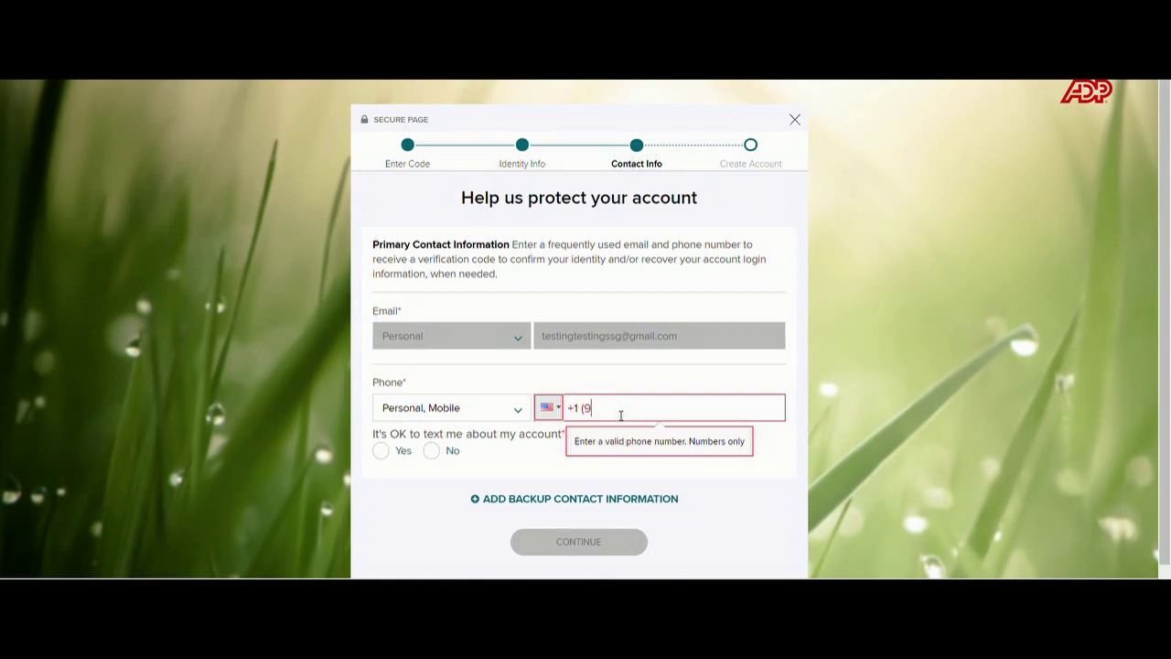
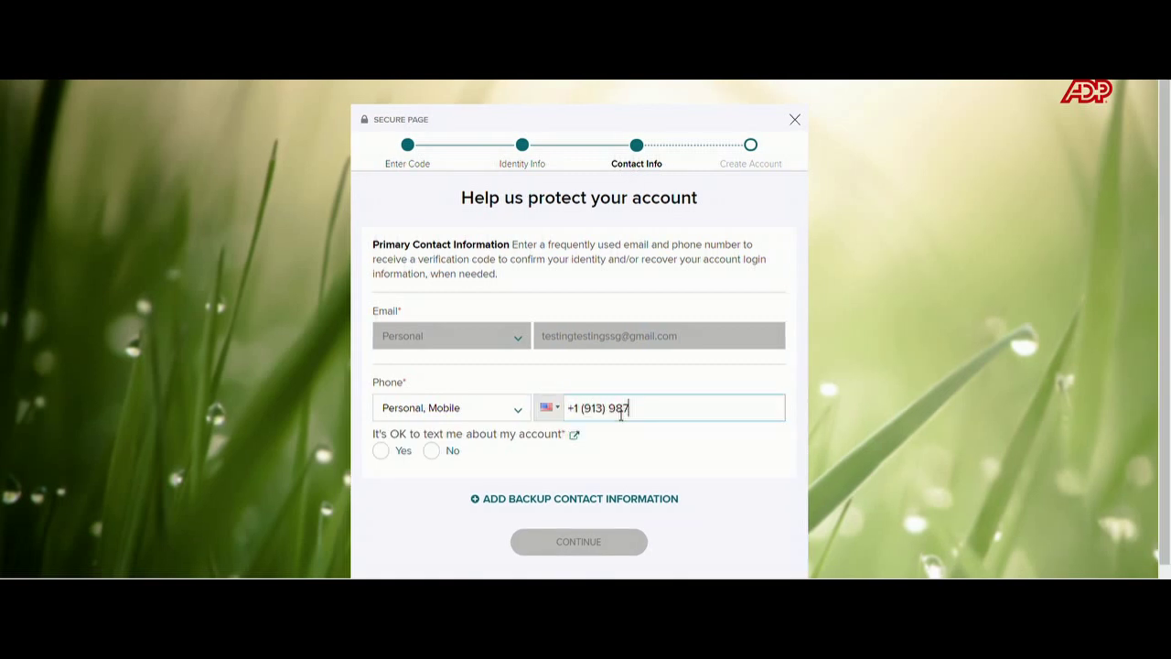
click(434, 454)
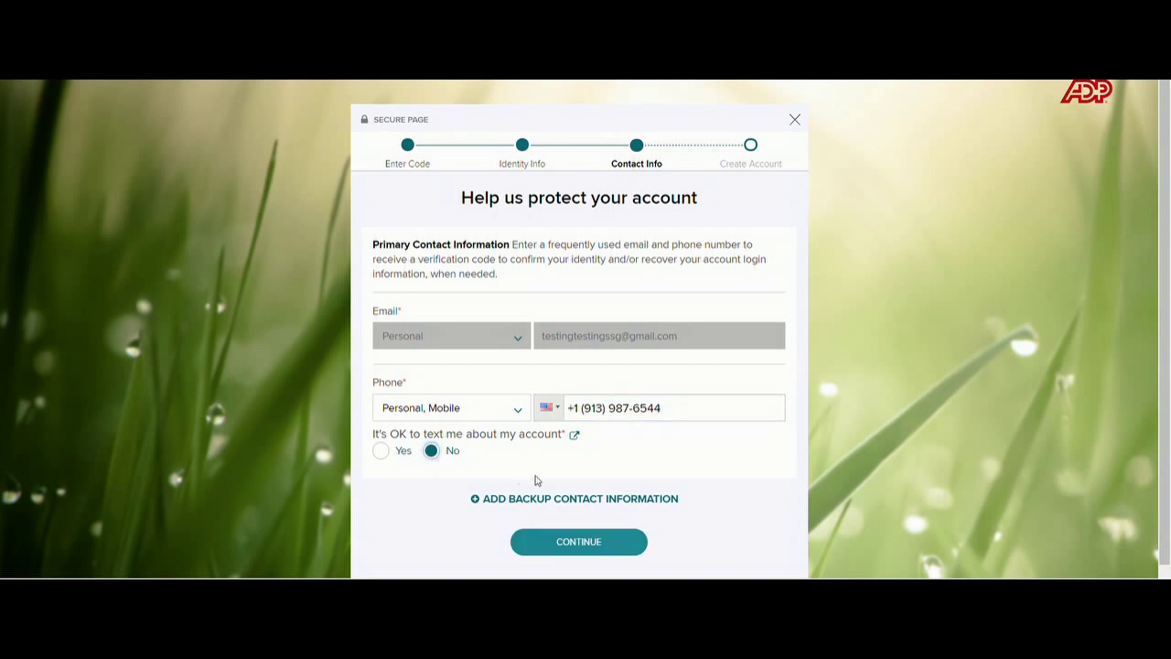
click(569, 547)
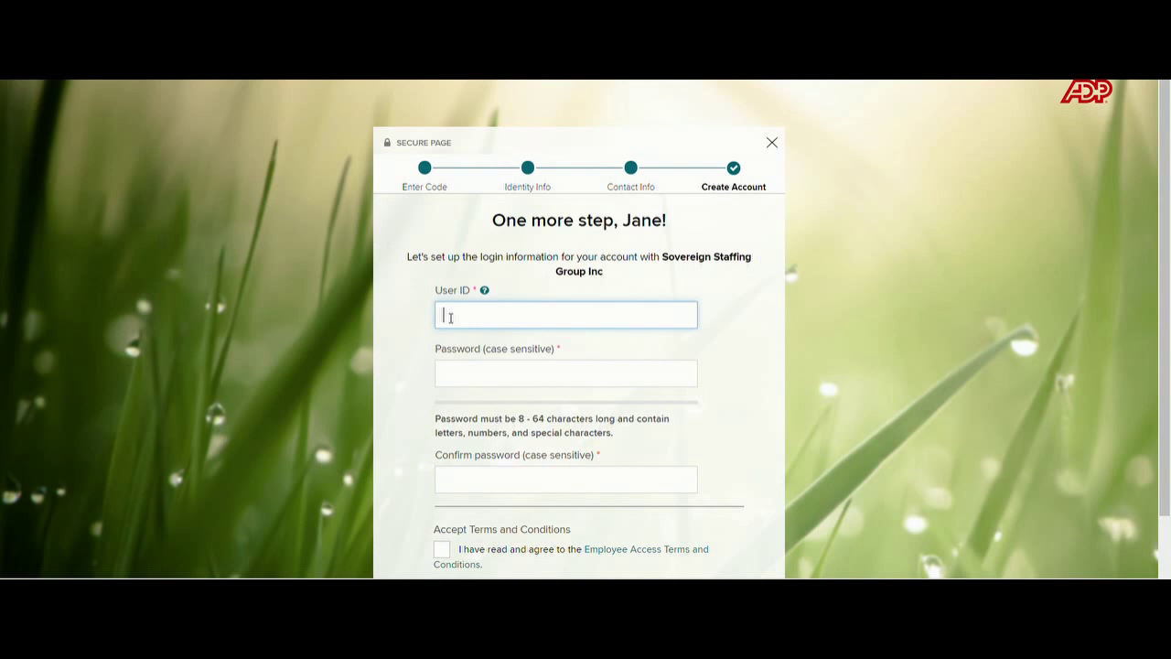
Set a user ID, correcting it after rejection, then enter and confirm the password.
text(doejane123)
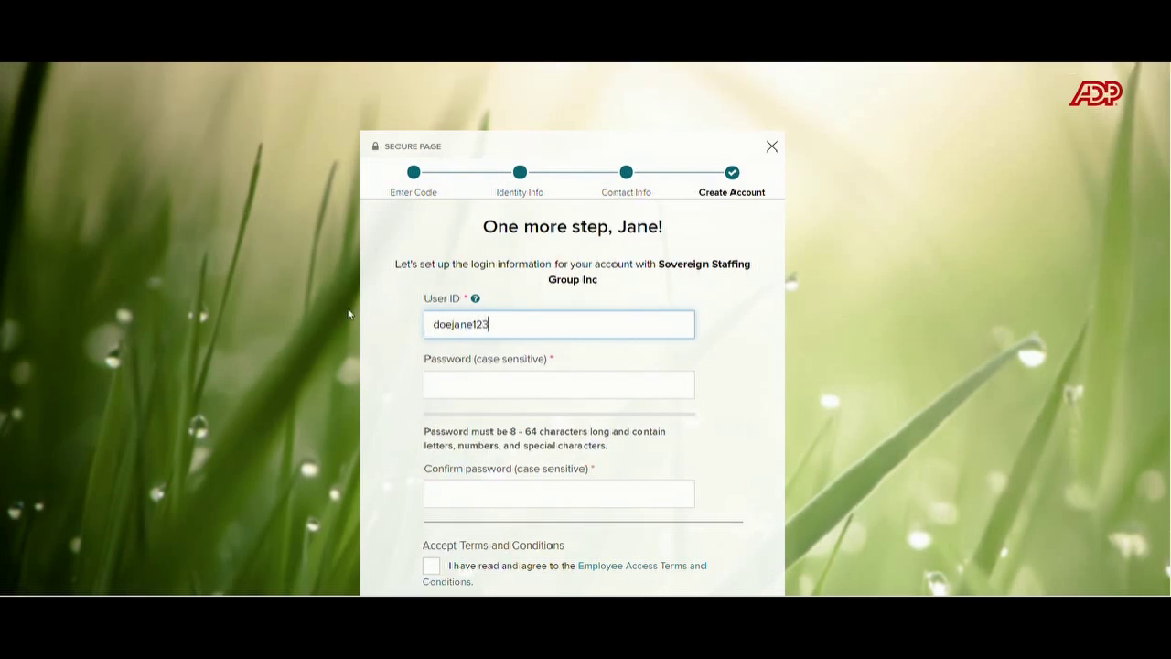
text(4)
click(461, 391)
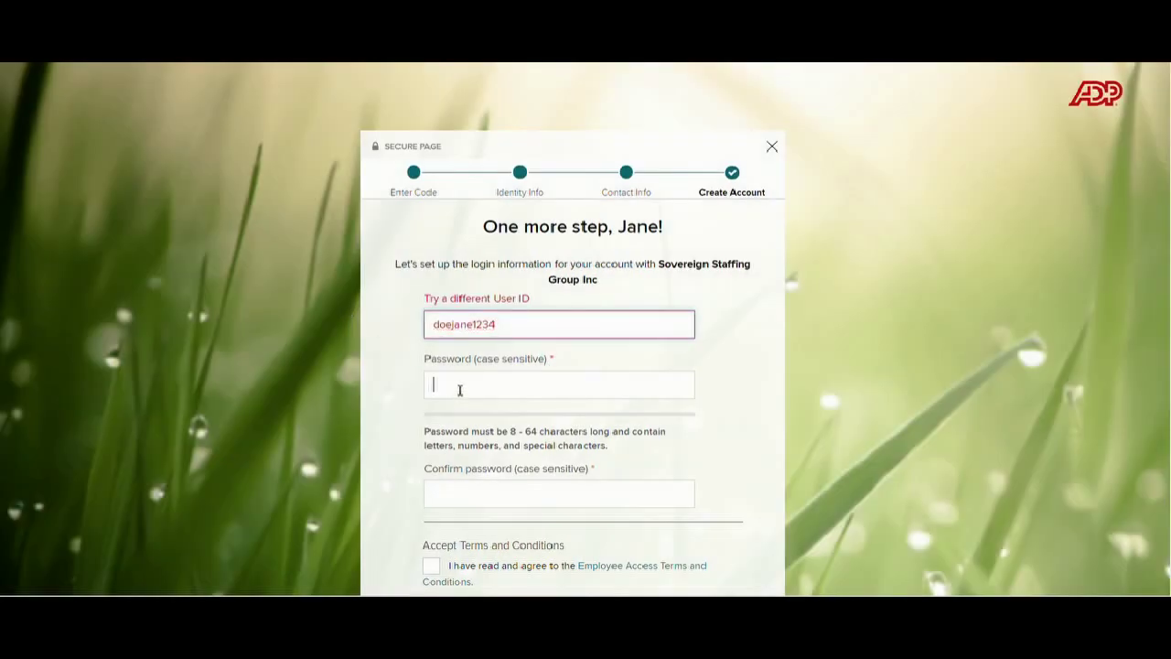
click(515, 331)
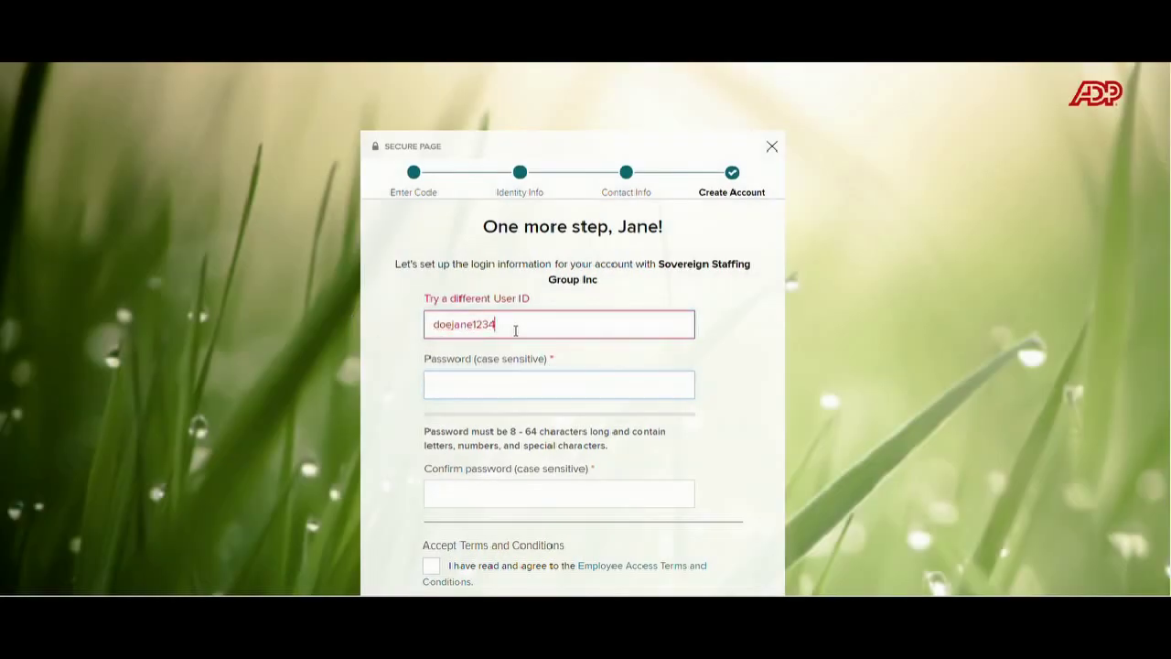
key(BackSpace)
text(45)
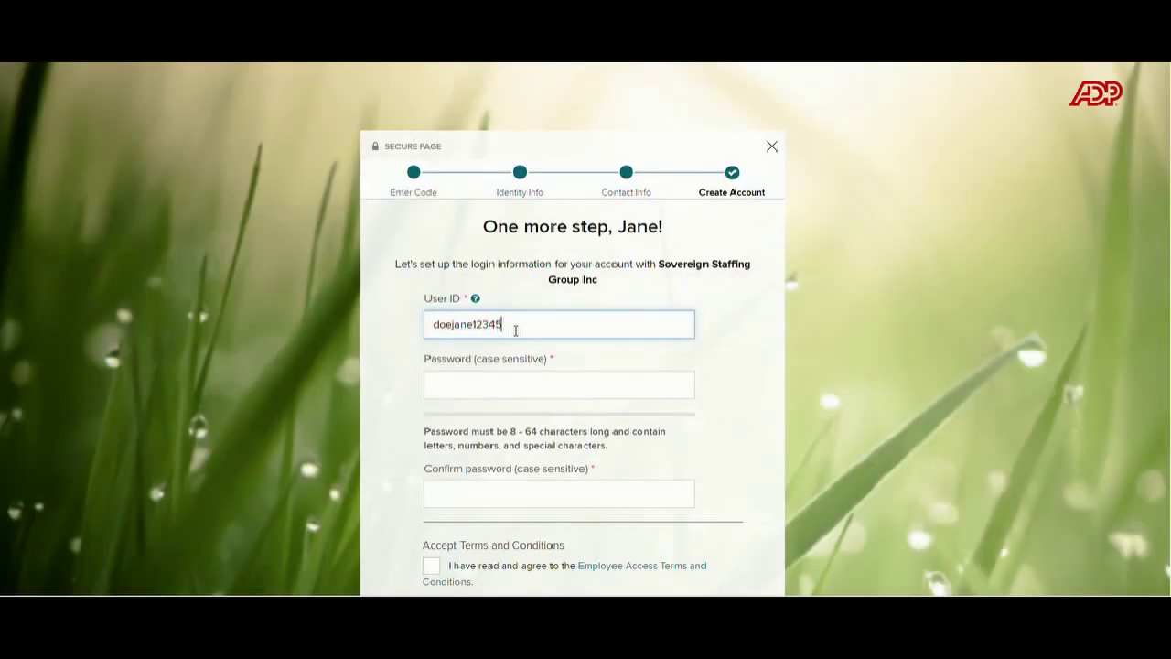
click(484, 390)
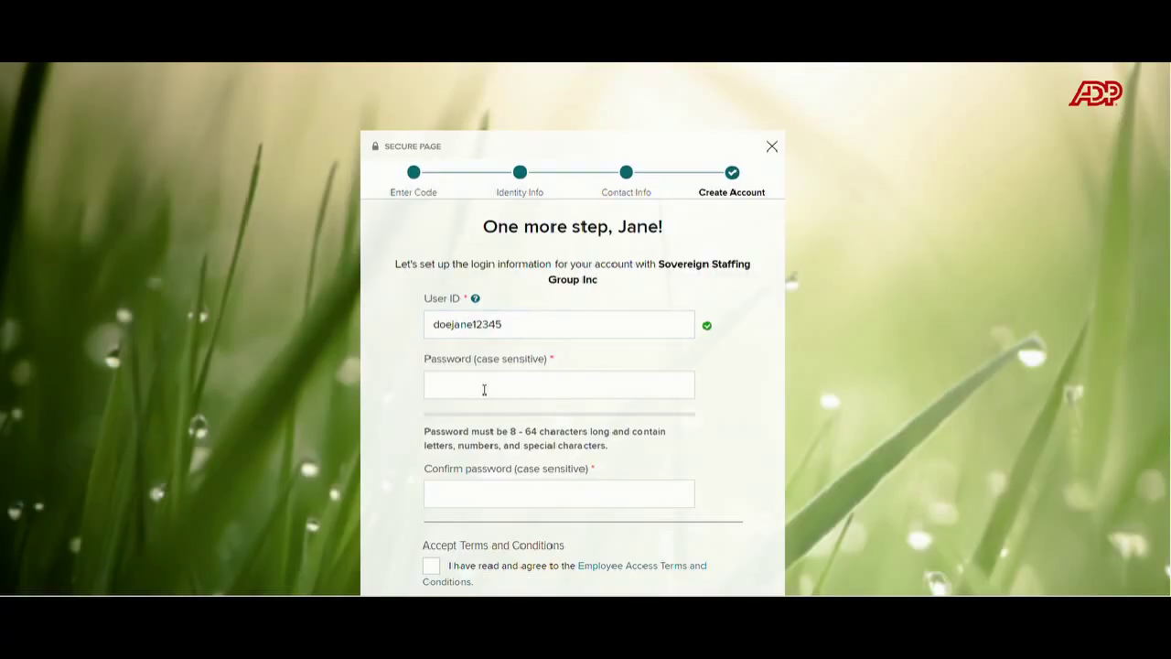
click(484, 390)
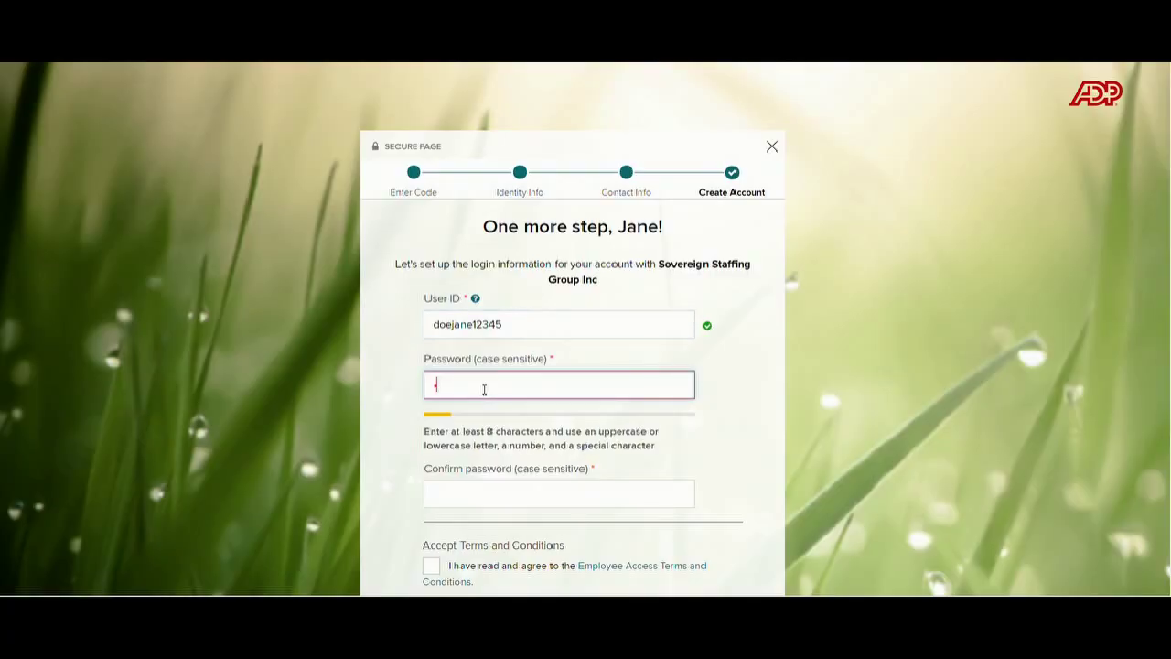
click(475, 476)
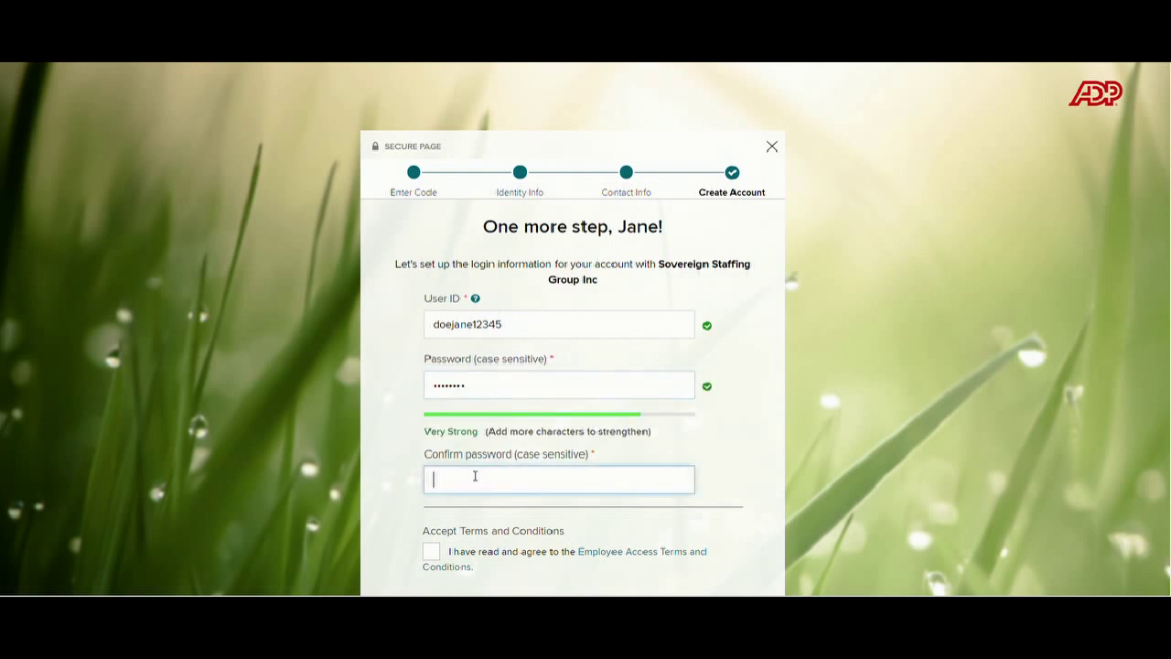
Agree to the Employee Access Terms and Conditions and create the account.
click(439, 553)
scroll(395, 483, down, 1)
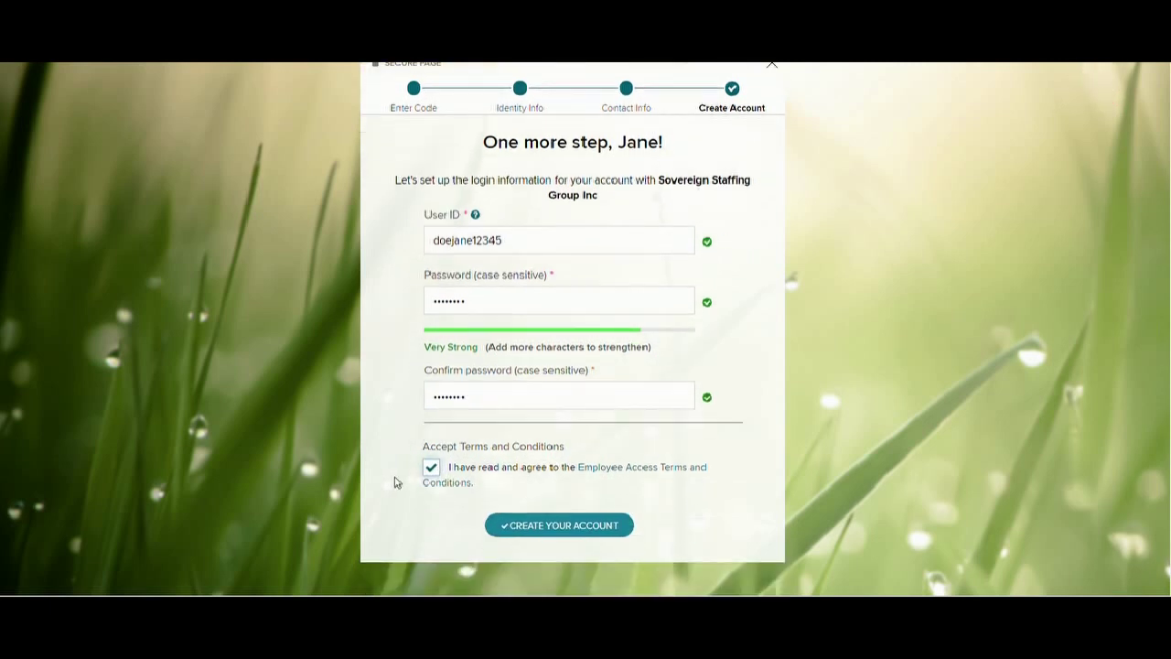
click(670, 468)
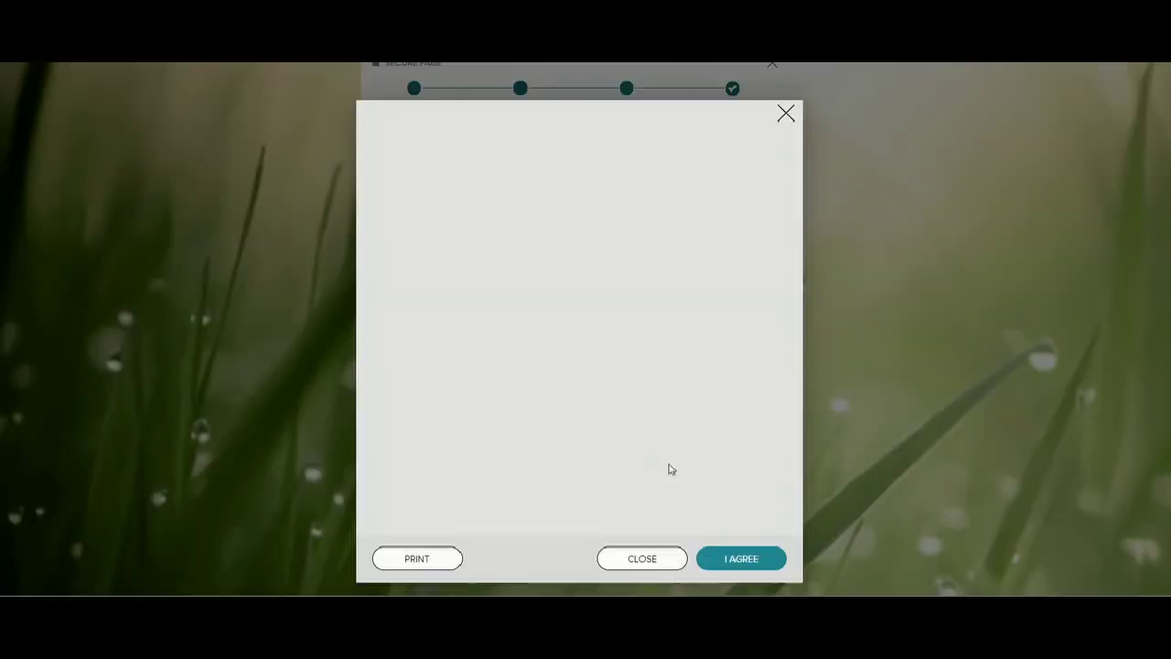
scroll(670, 469, down, 2)
scroll(670, 468, down, 5)
scroll(670, 469, down, 5)
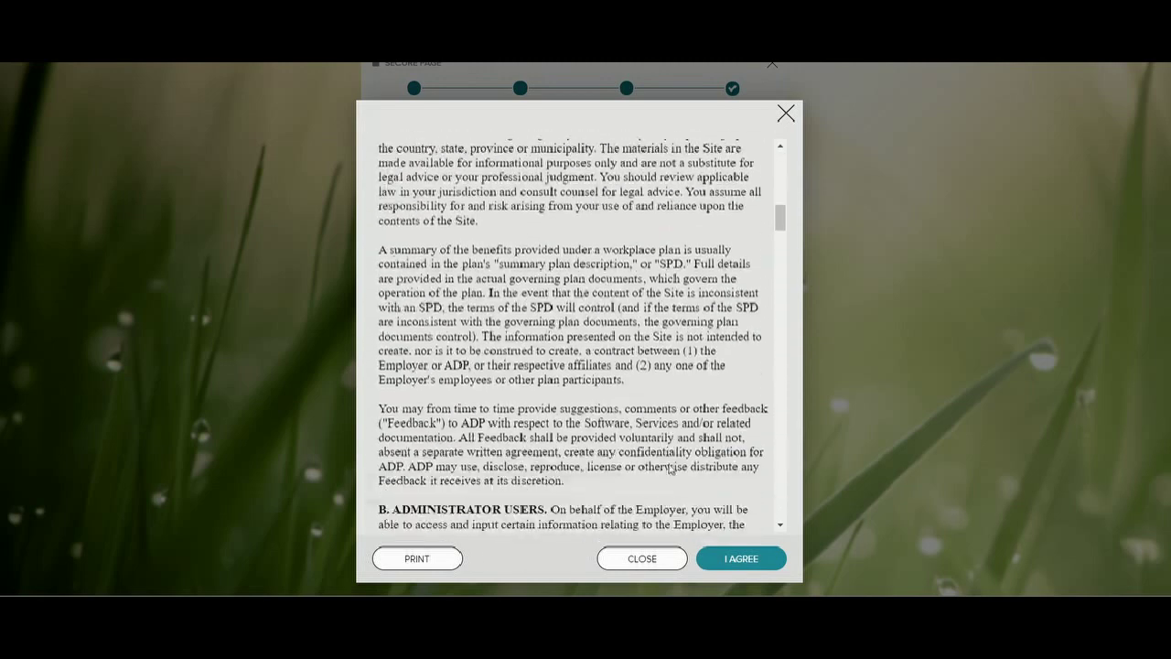
scroll(670, 468, down, 5)
scroll(670, 469, down, 5)
scroll(672, 469, down, 5)
scroll(674, 470, down, 5)
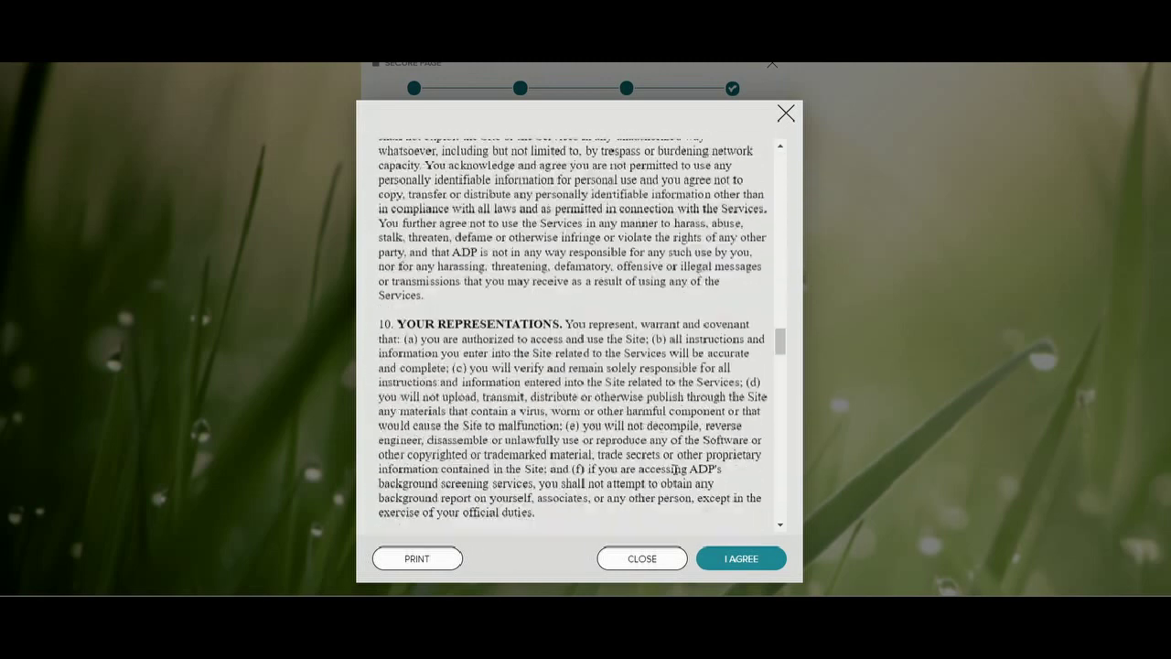
scroll(674, 469, down, 5)
scroll(674, 469, down, 3)
click(742, 558)
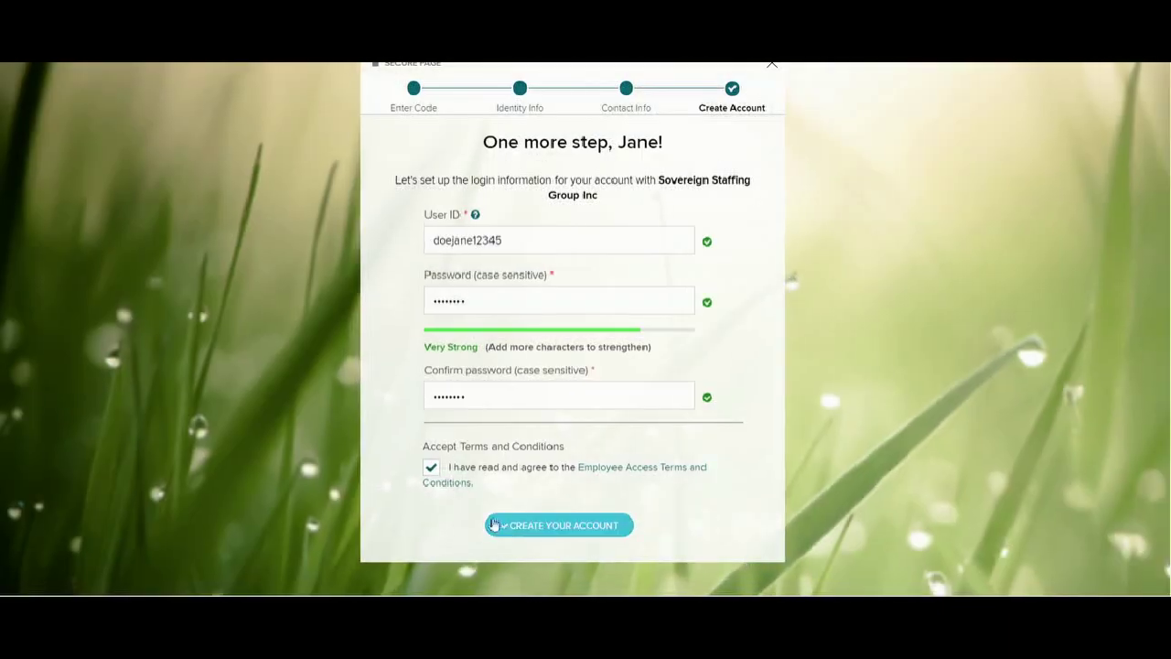
click(501, 520)
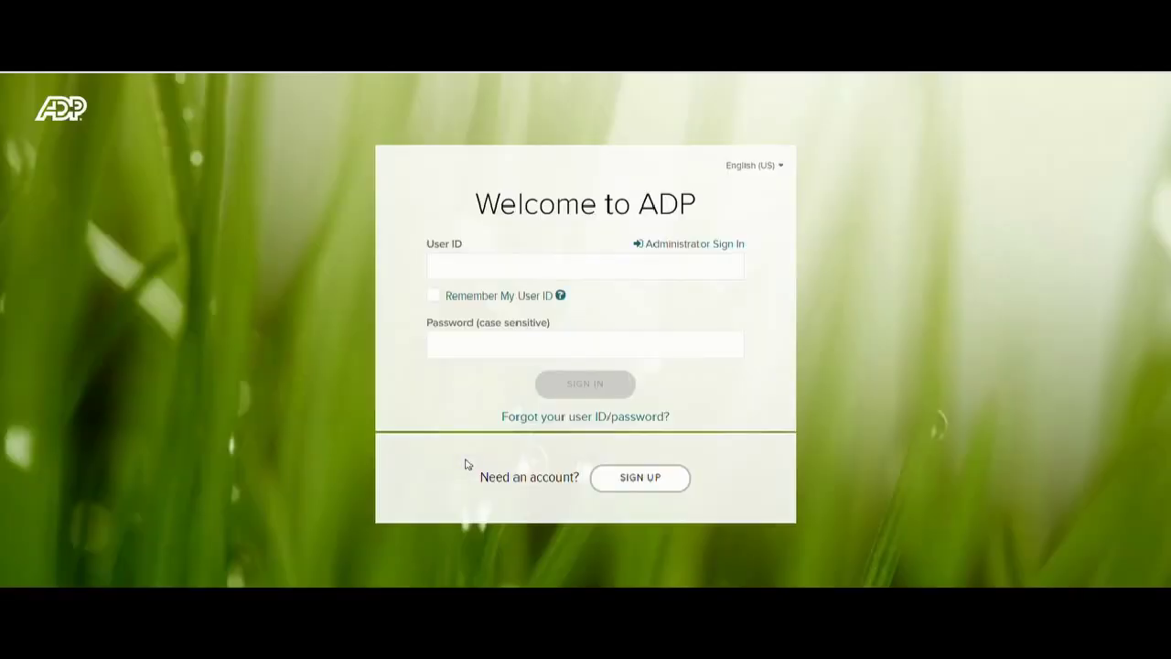
Sign in on the Welcome to ADP page with the new user ID and password.
click(449, 268)
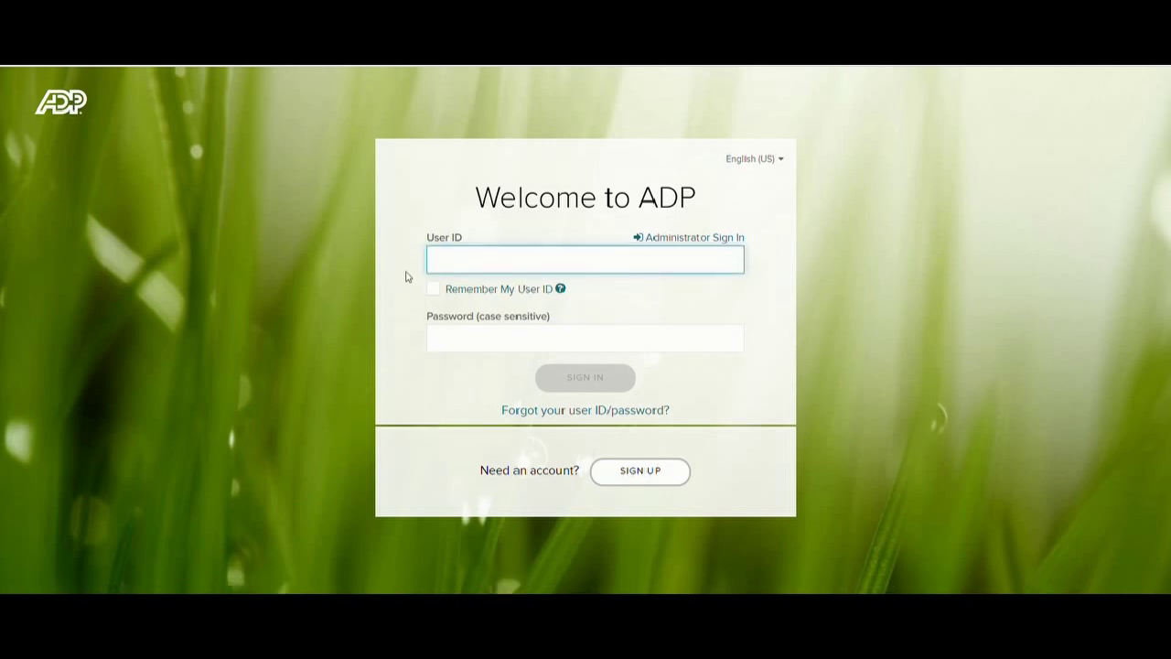
key(Tab)
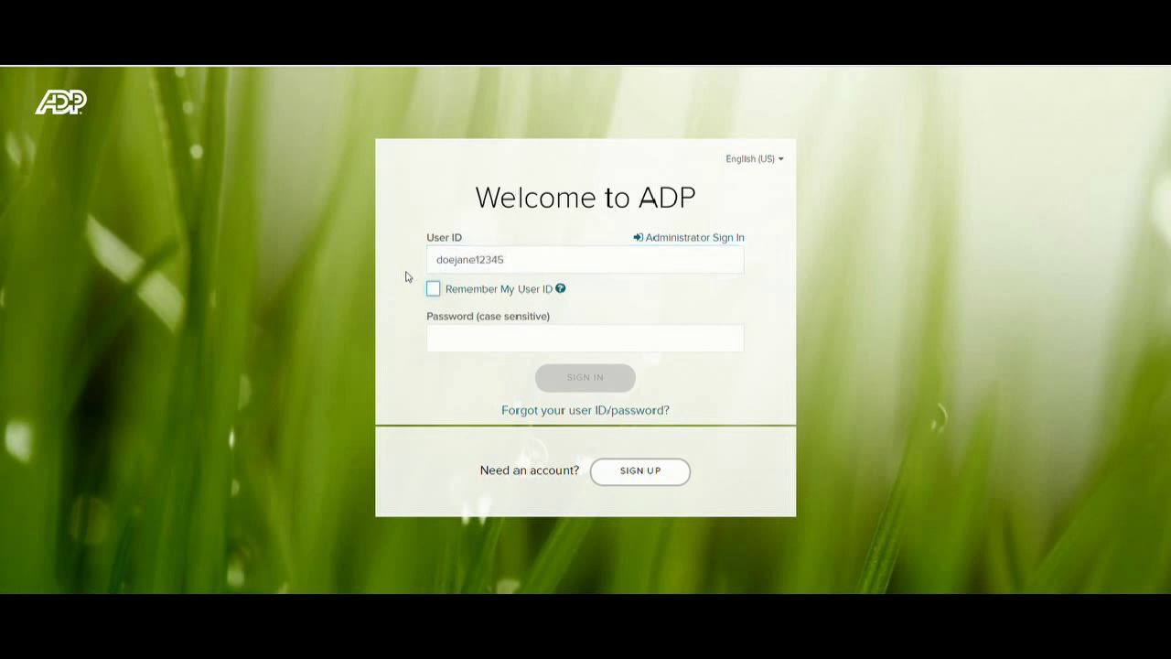
key(Tab)
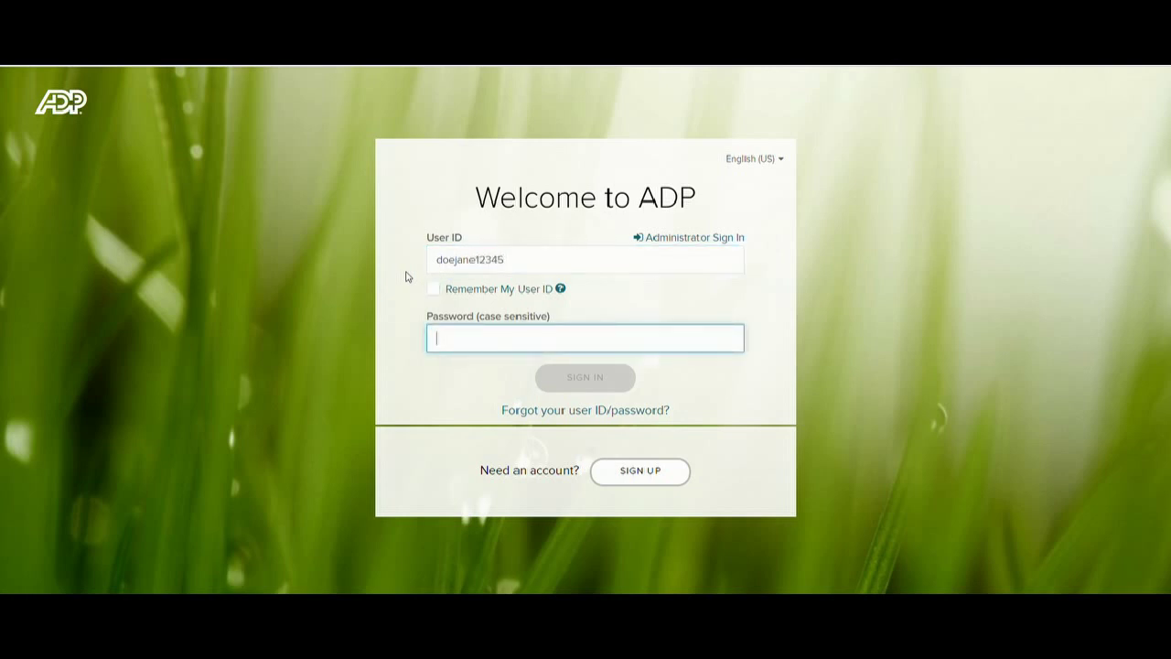
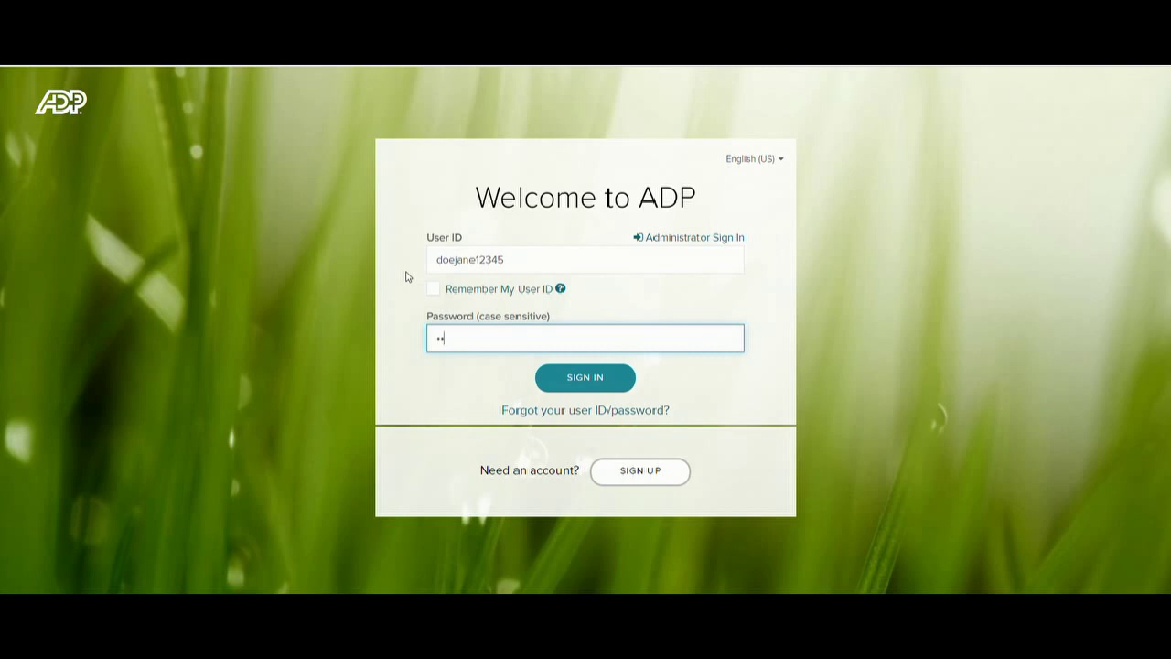
click(585, 386)
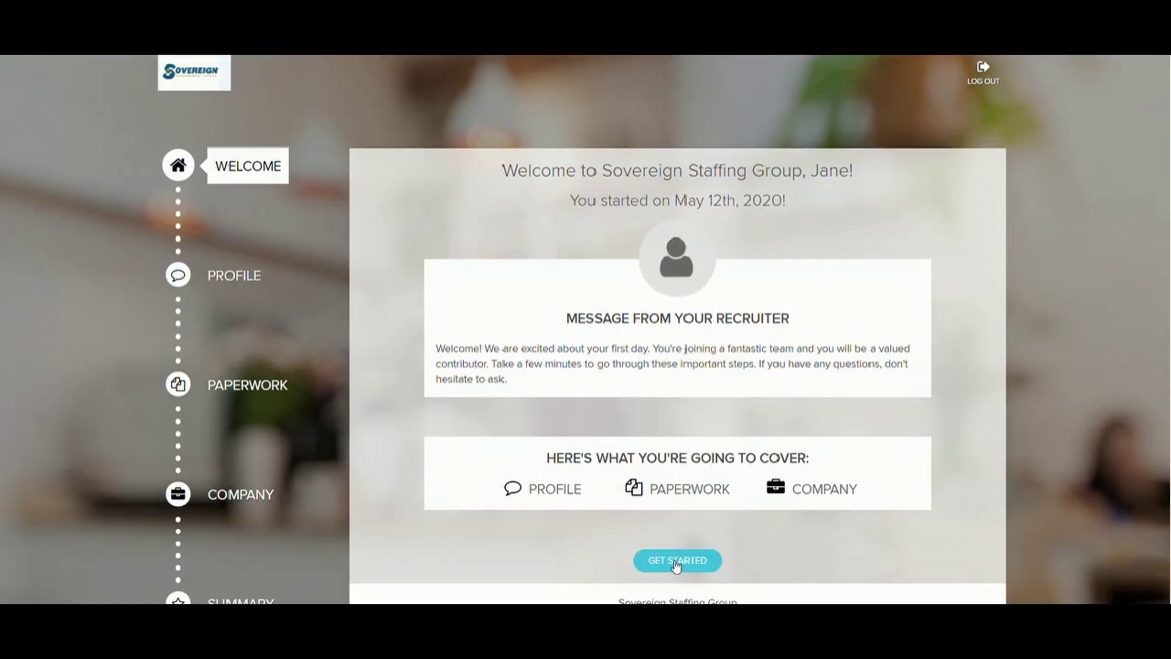
Get started with onboarding and open the Personal Info form for editing.
click(676, 562)
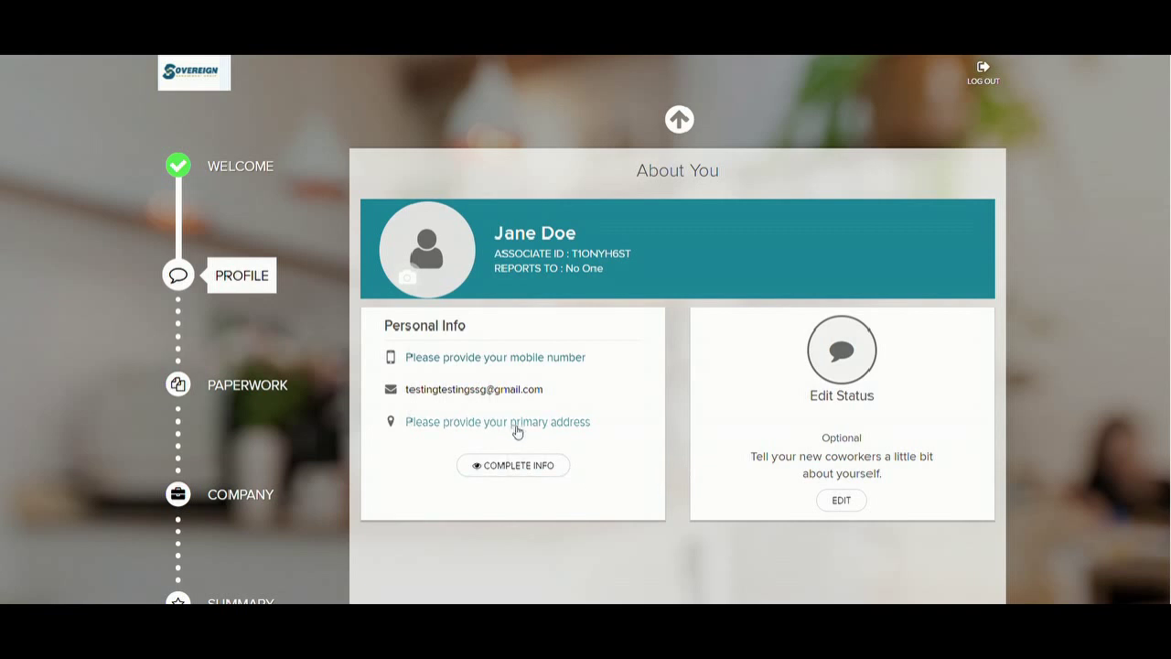
click(511, 468)
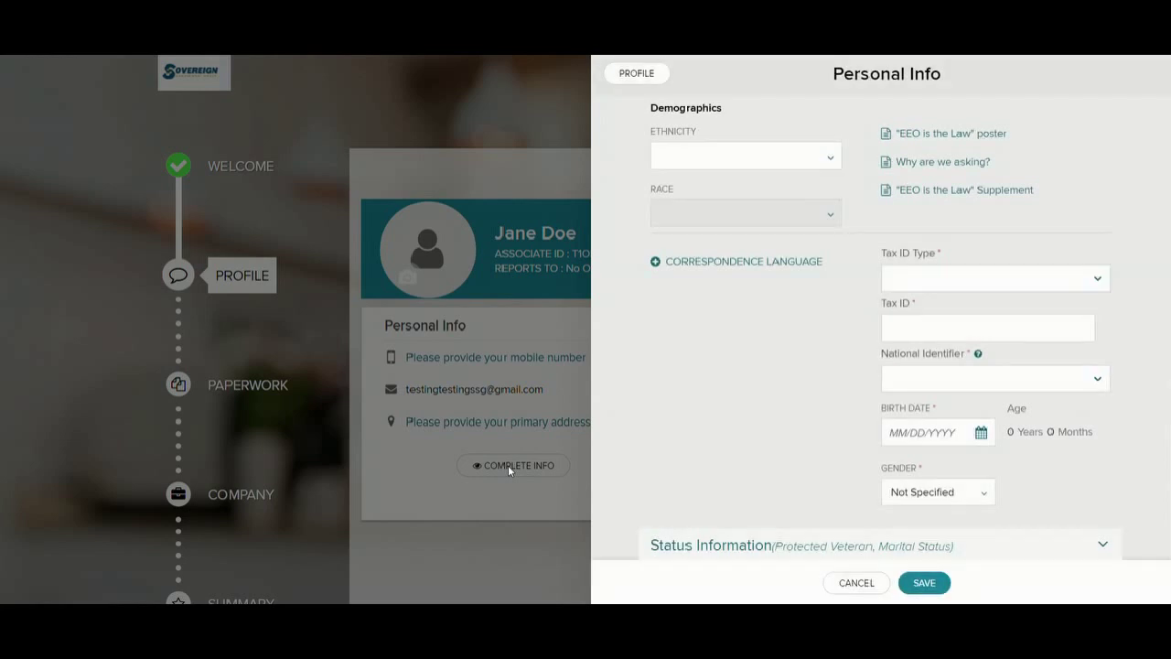
Set ethnicity to Not Hispanic or Latino, race to White, and tax ID type to SSN.
click(836, 167)
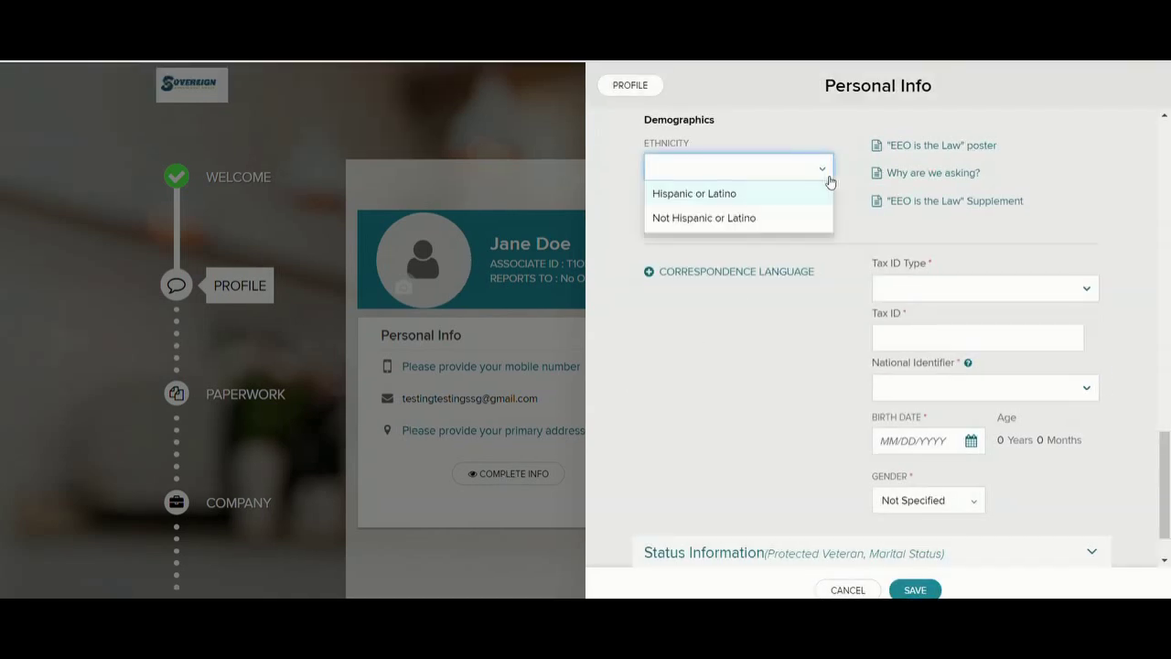
click(810, 217)
click(819, 225)
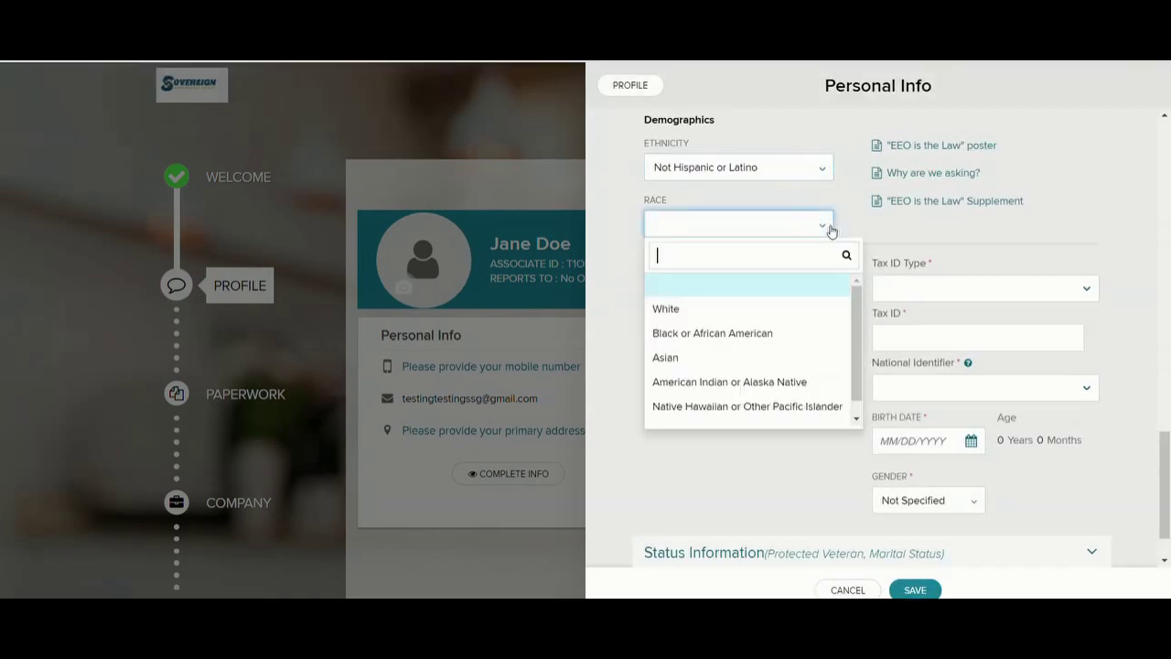
click(809, 318)
click(904, 292)
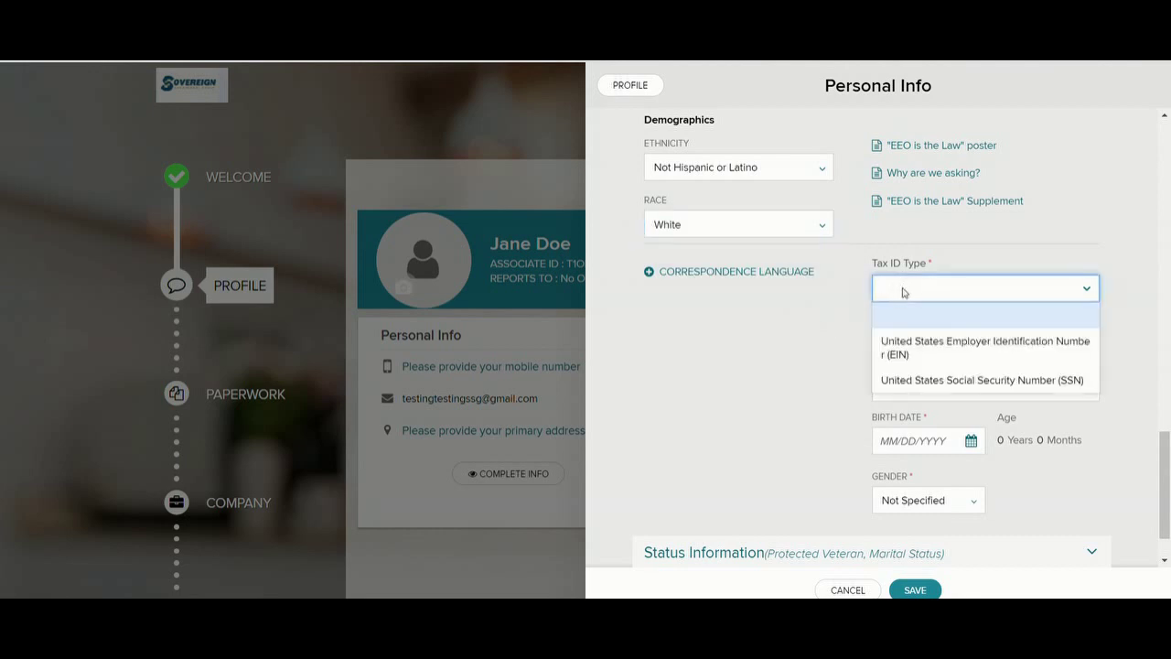
click(918, 380)
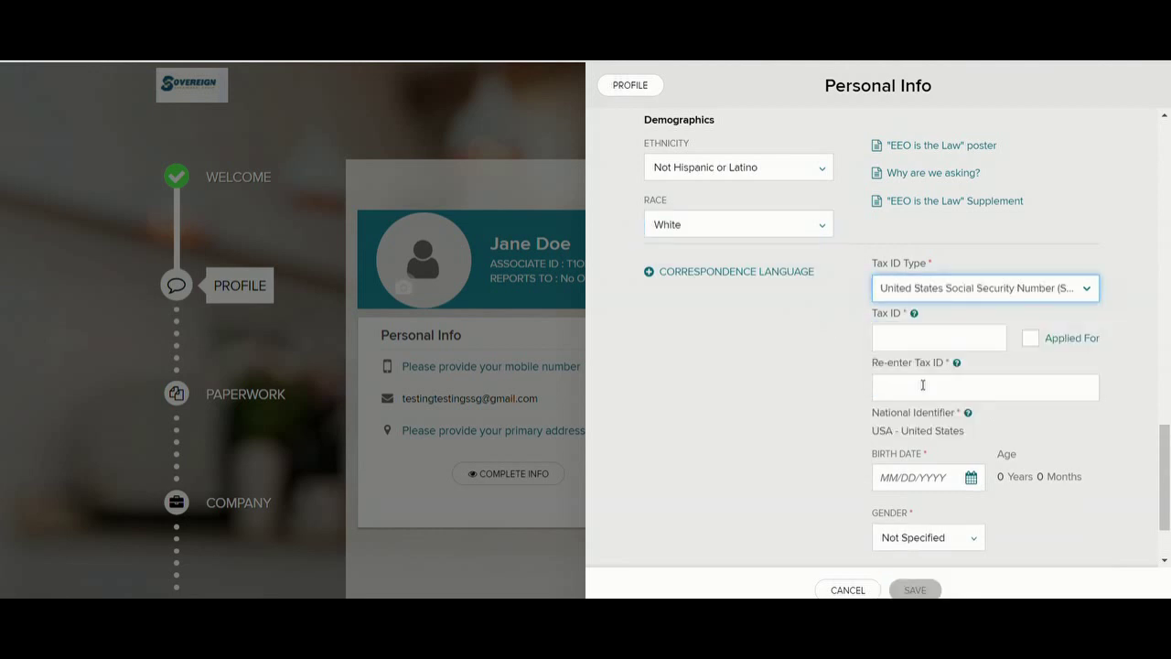
Enter and confirm the SSN, birth date 01/01/2000, and gender Female.
click(926, 339)
text(111-)
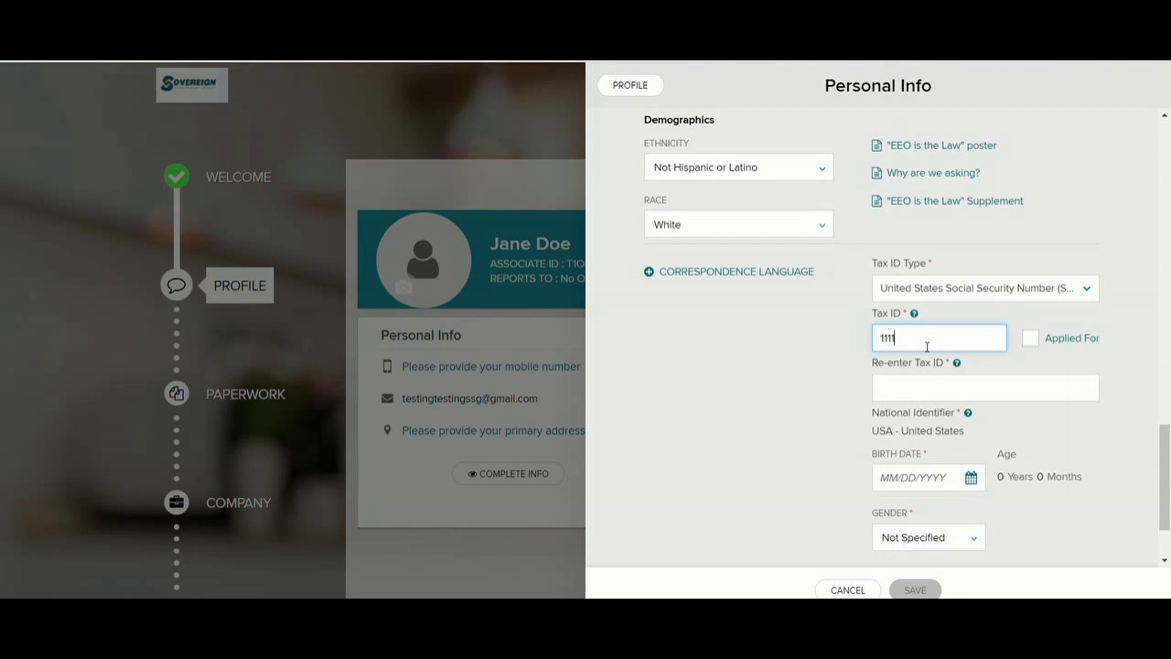
text(11-111)
click(919, 392)
text(111)
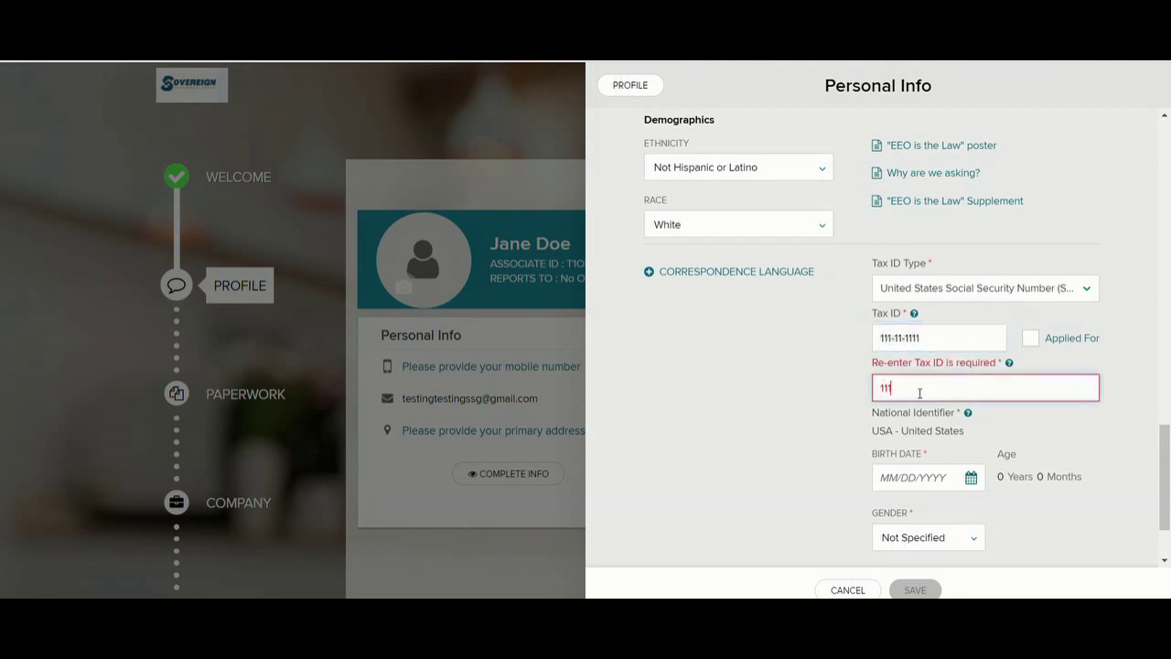
text(111111)
click(910, 480)
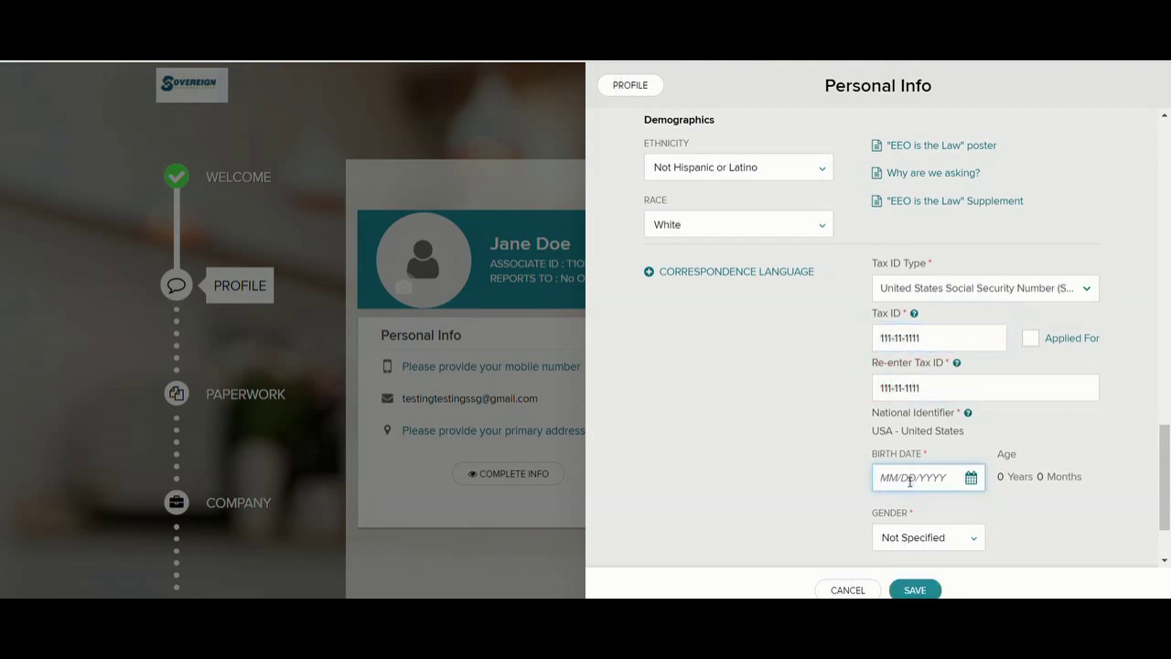
text(010126)
text(00)
click(912, 539)
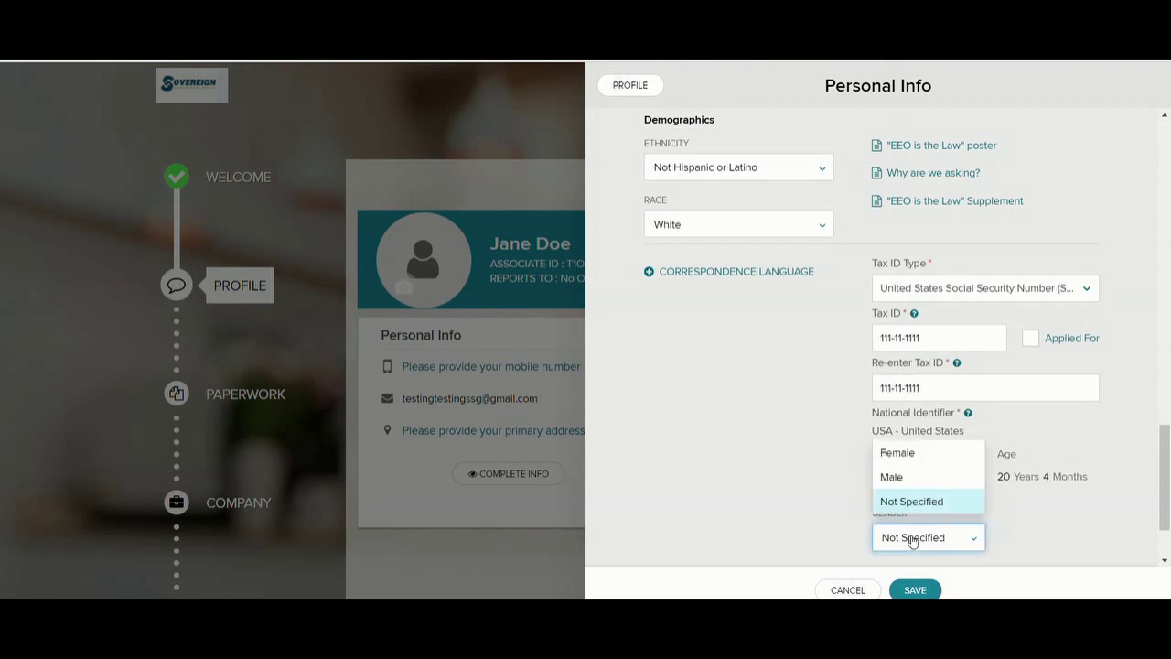
click(916, 502)
click(914, 540)
click(908, 453)
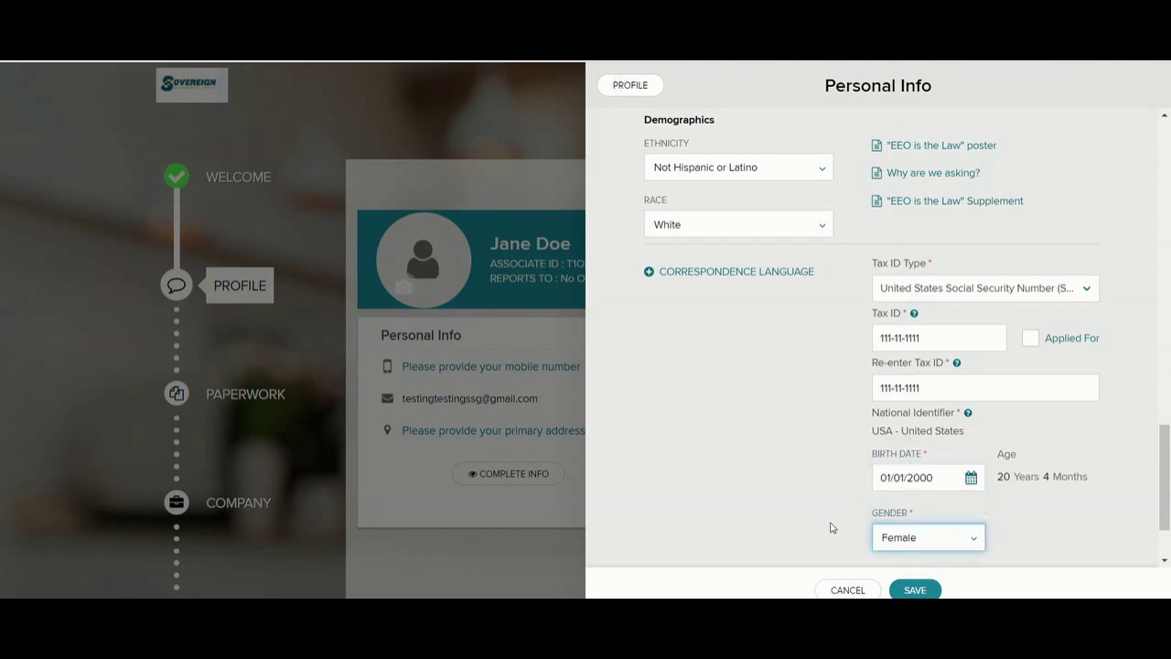
scroll(832, 527, down, 2)
click(933, 491)
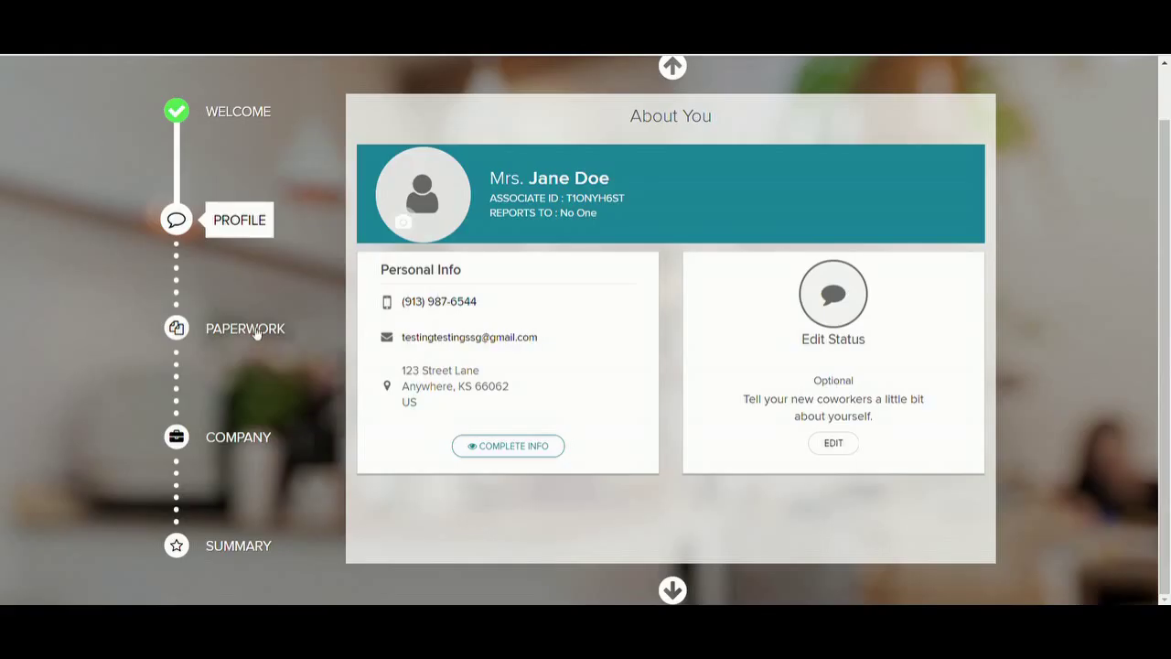
Start Form I-9 from Paperwork and enter the new hire's first and last name.
click(257, 331)
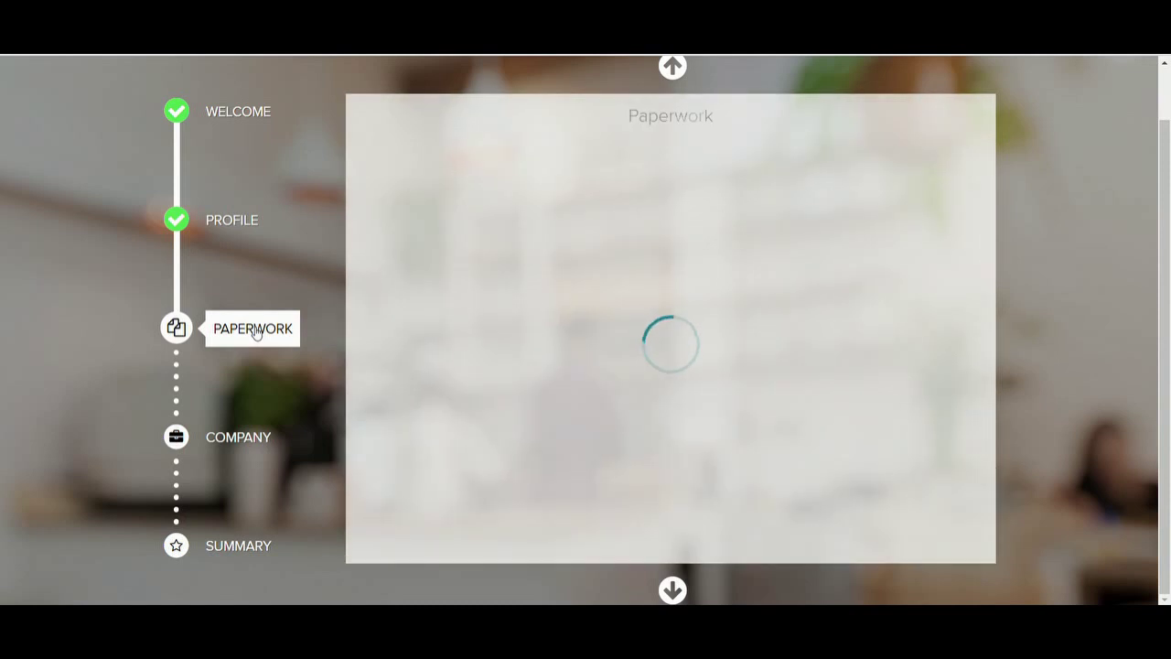
click(461, 337)
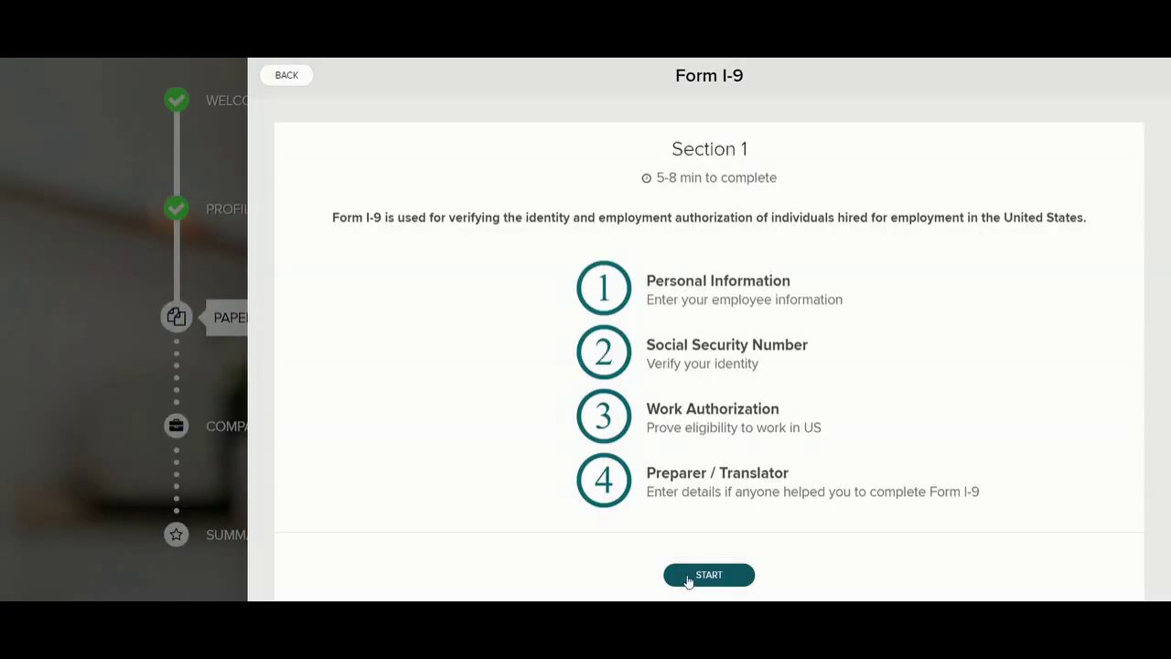
click(689, 578)
text(Jan)
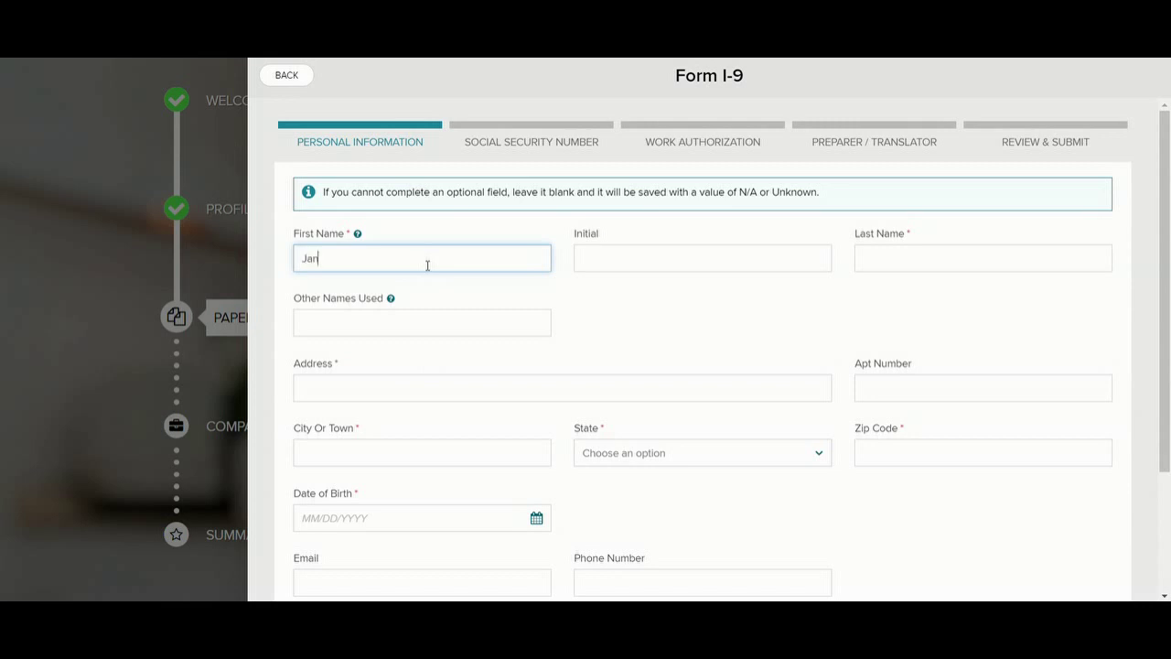
text(e)
key(Tab)
key(Tab)
text(Doe)
Fill in the street address, city, state Kansas and zip code.
key(Tab)
key(Tab)
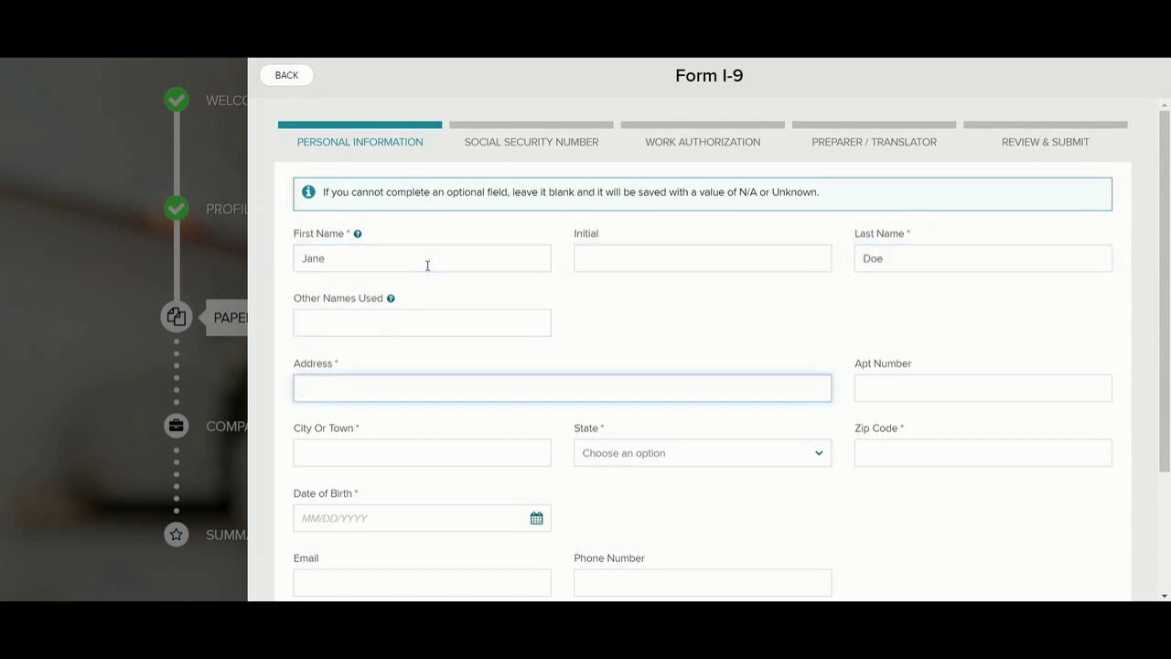
text(201)
key(BackSpace)
key(BackSpace)
key(BackSpace)
text(reet)
key(Tab)
key(Tab)
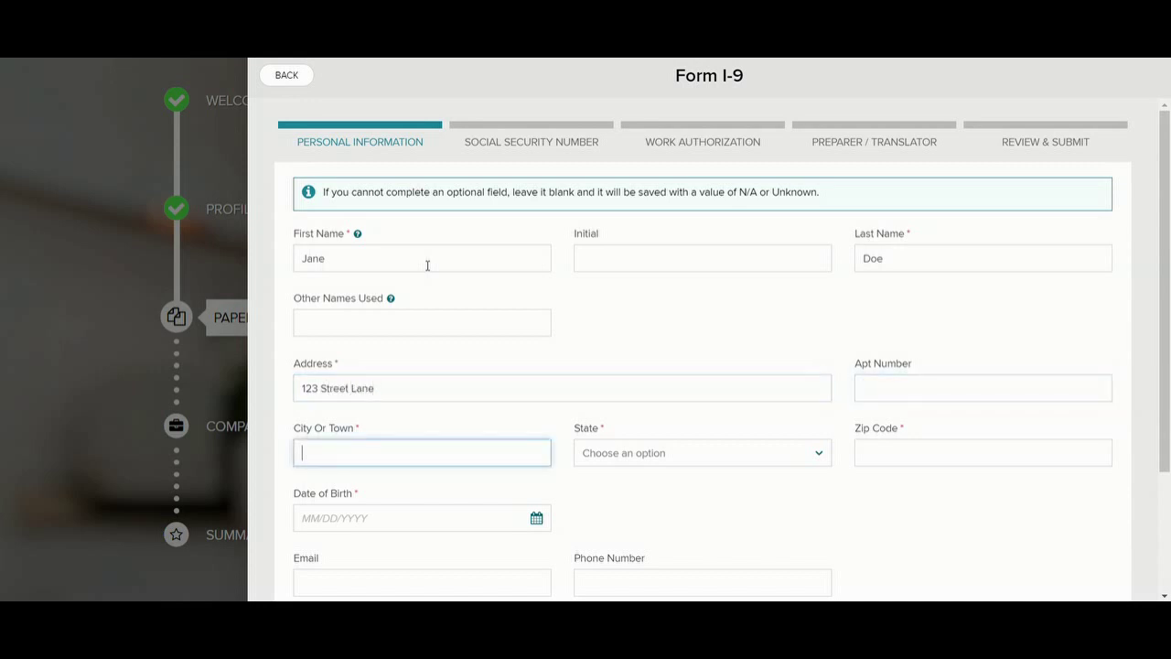
text(Anywhere)
key(Tab)
text(k)
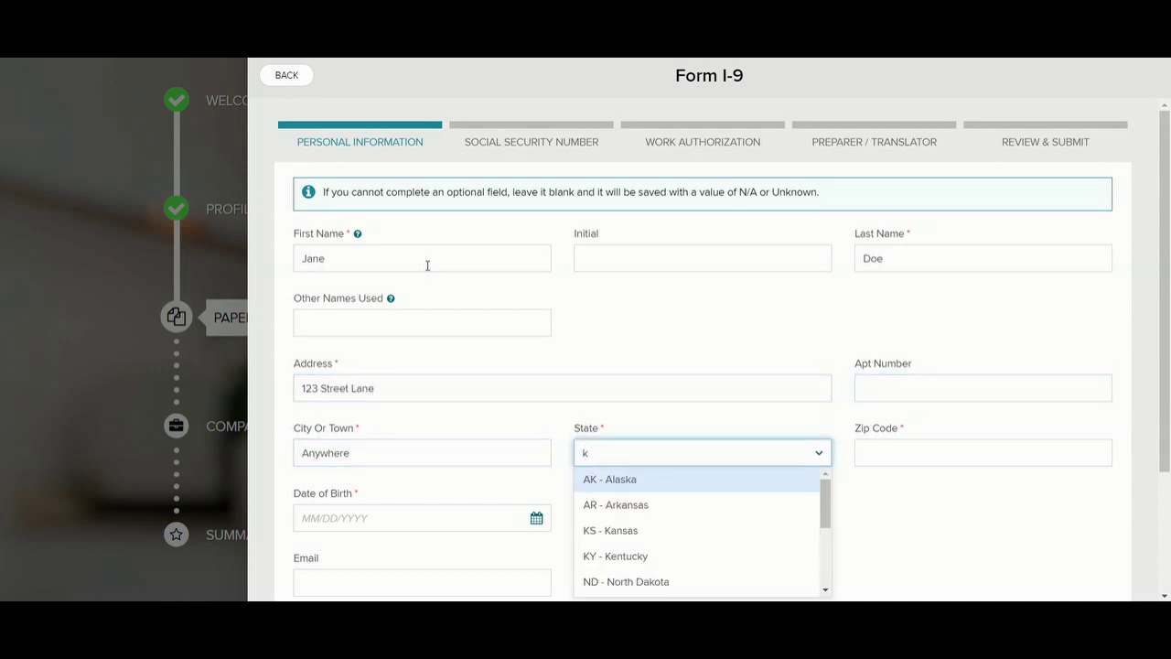
click(622, 530)
click(909, 459)
text(6606)
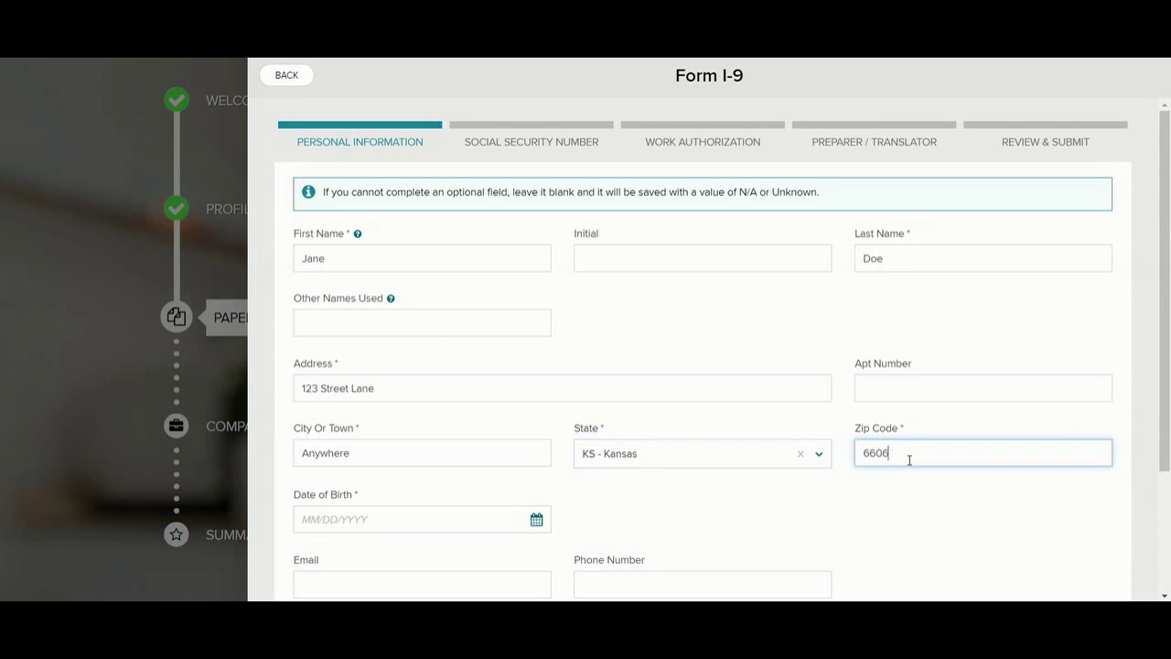
text(2)
Enter the date of birth and advance to the Social Security Number step.
scroll(908, 460, down, 3)
click(484, 382)
text(01/20)
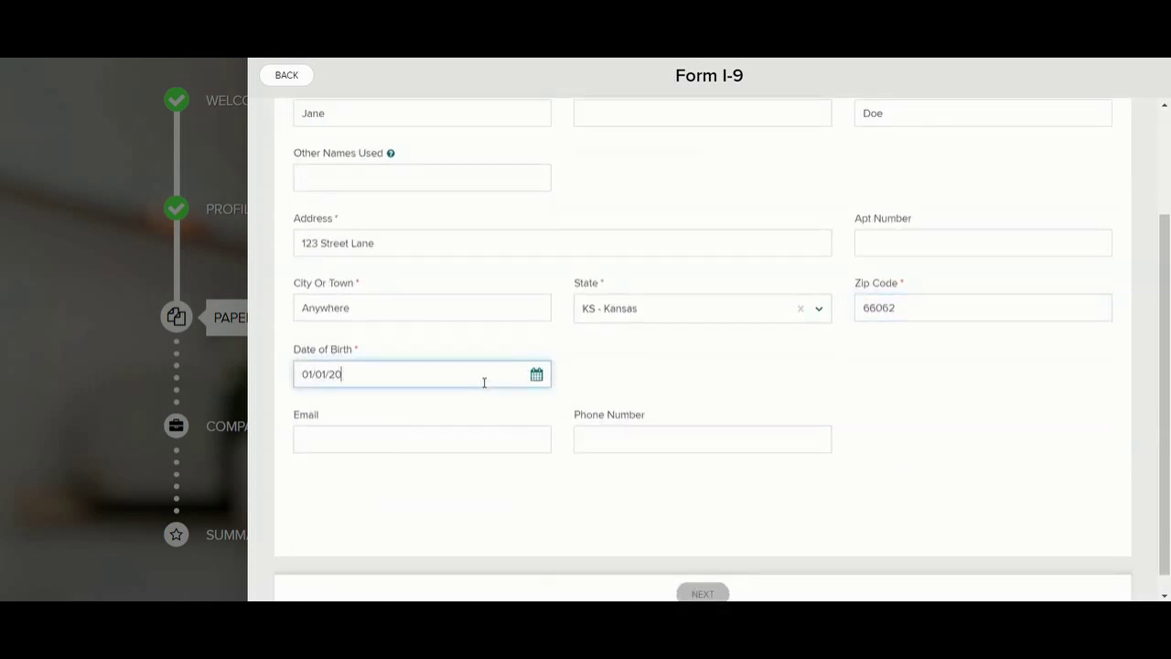
text(00)
scroll(484, 407, down, 1)
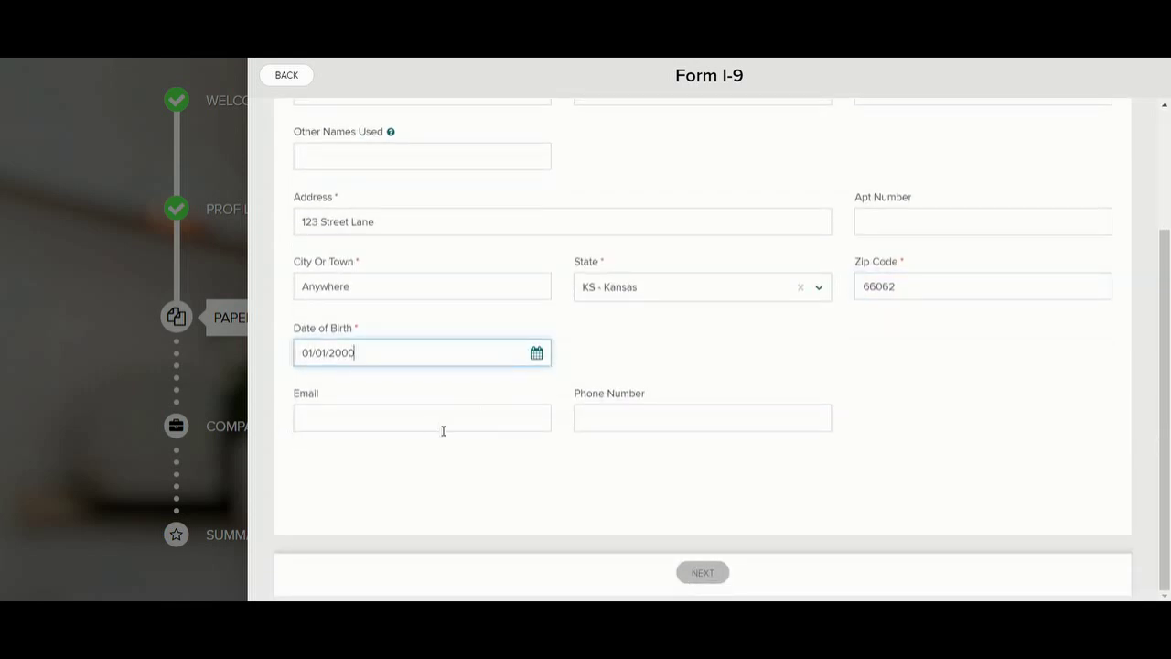
click(703, 572)
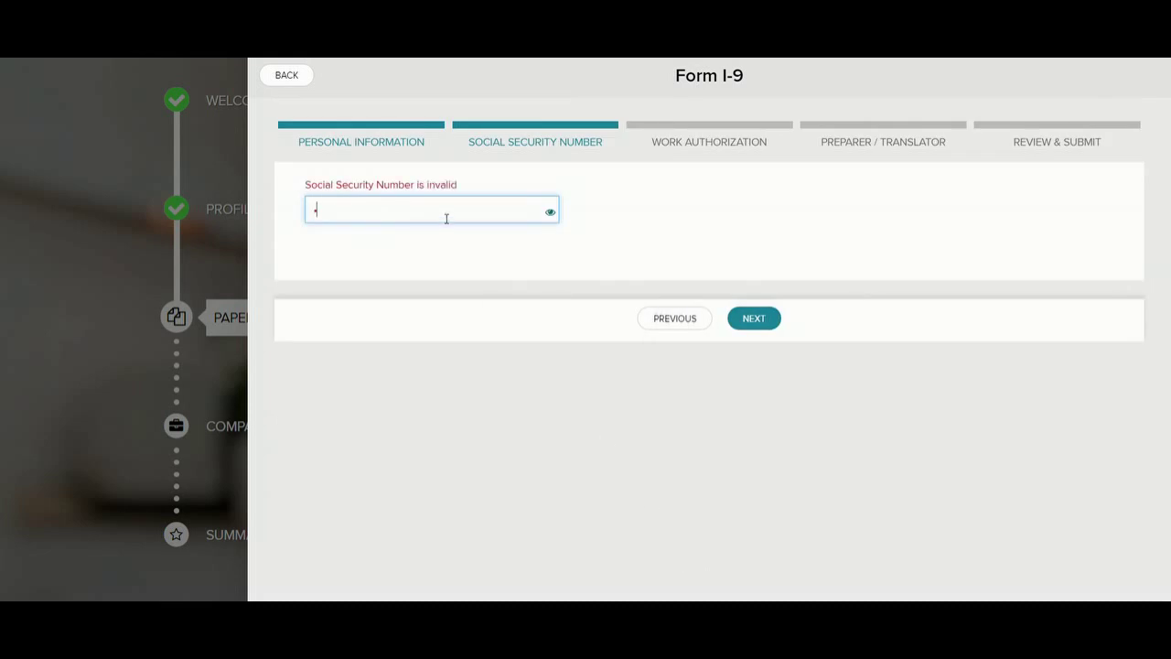
Enter the SSN, attest to U.S. citizenship, and accept the sensitive-information warning to preview Section 1.
click(754, 320)
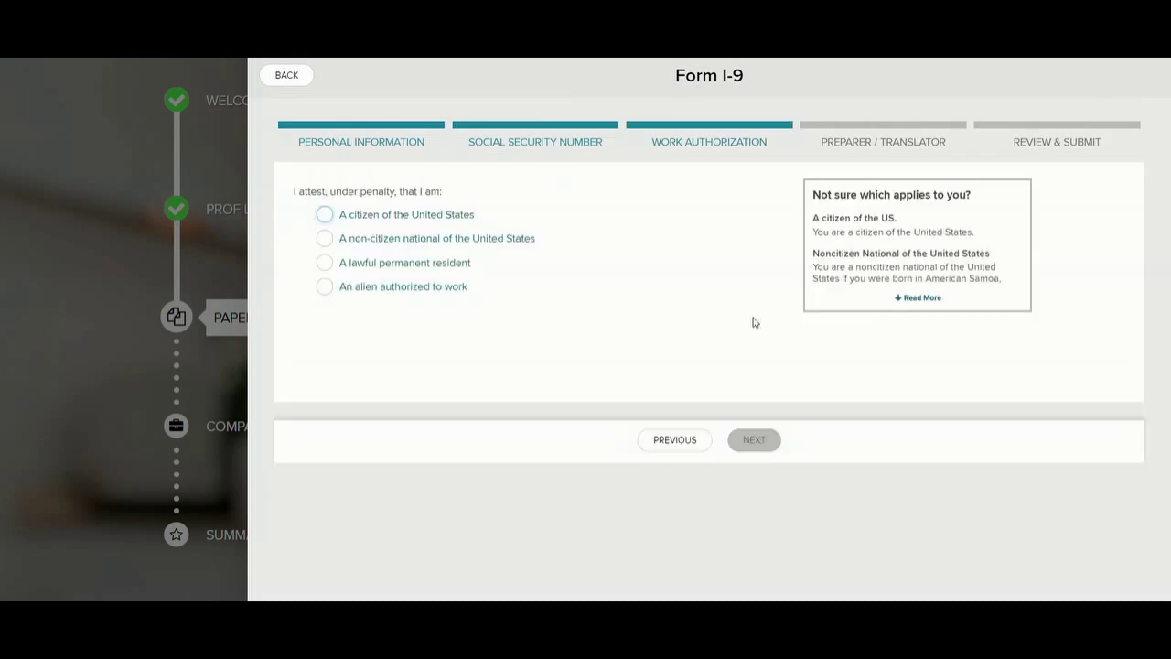
click(352, 219)
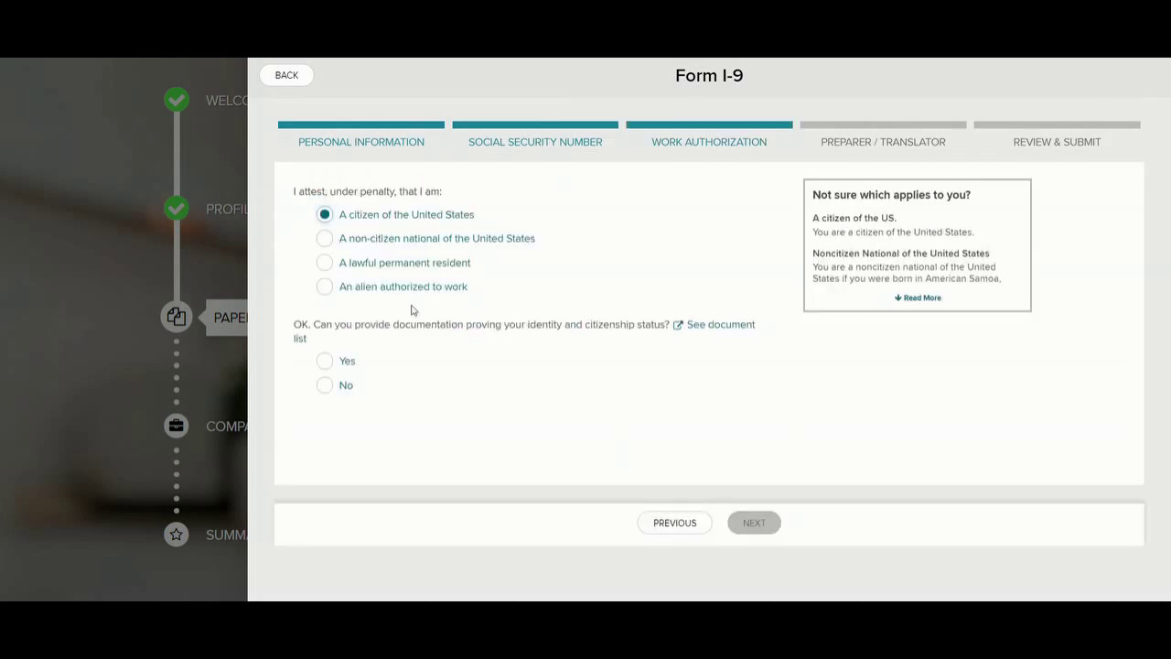
click(348, 362)
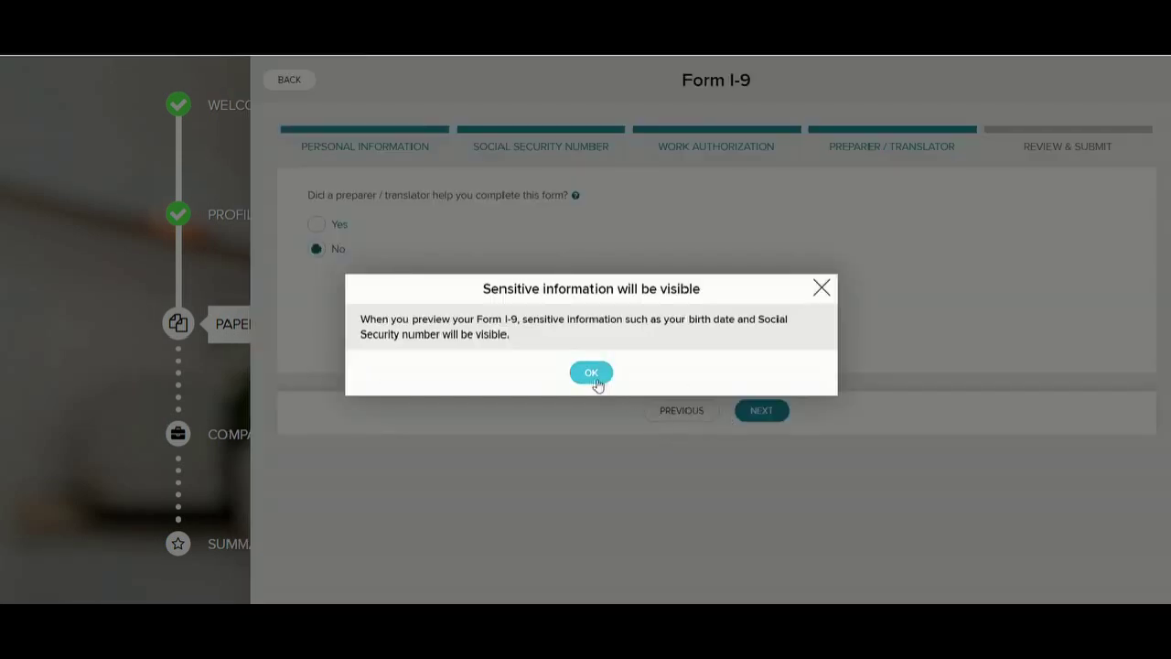
click(593, 374)
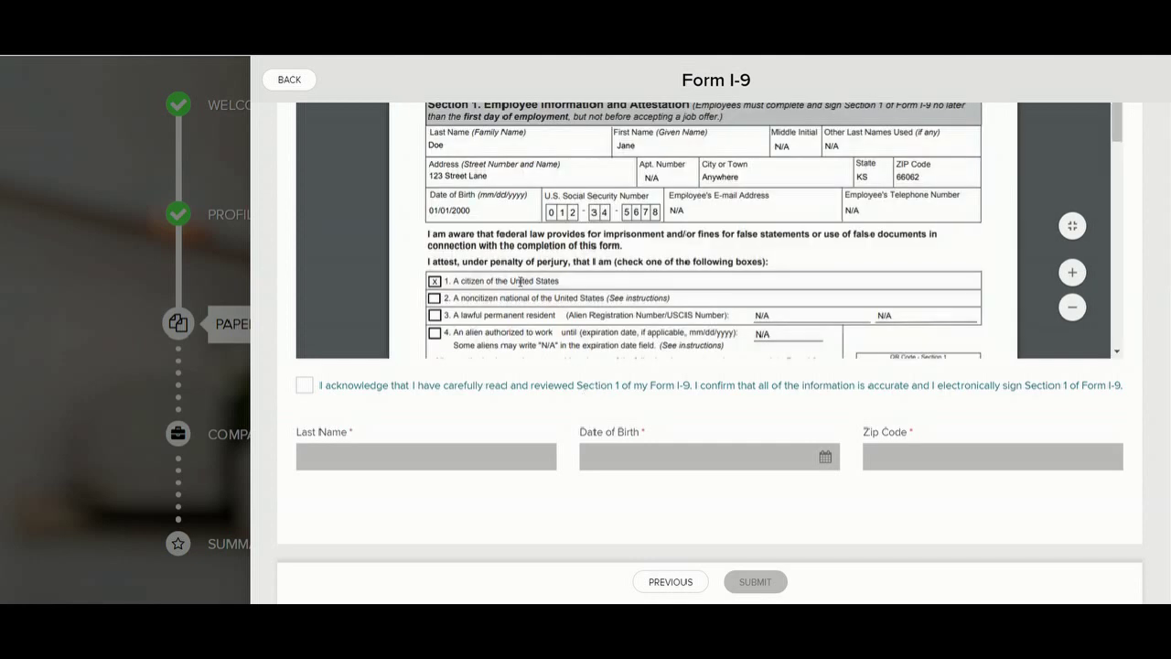
Scroll through the Form I-9 Section 1 preview and tick the e-signature acknowledgement.
scroll(521, 280, up, 2)
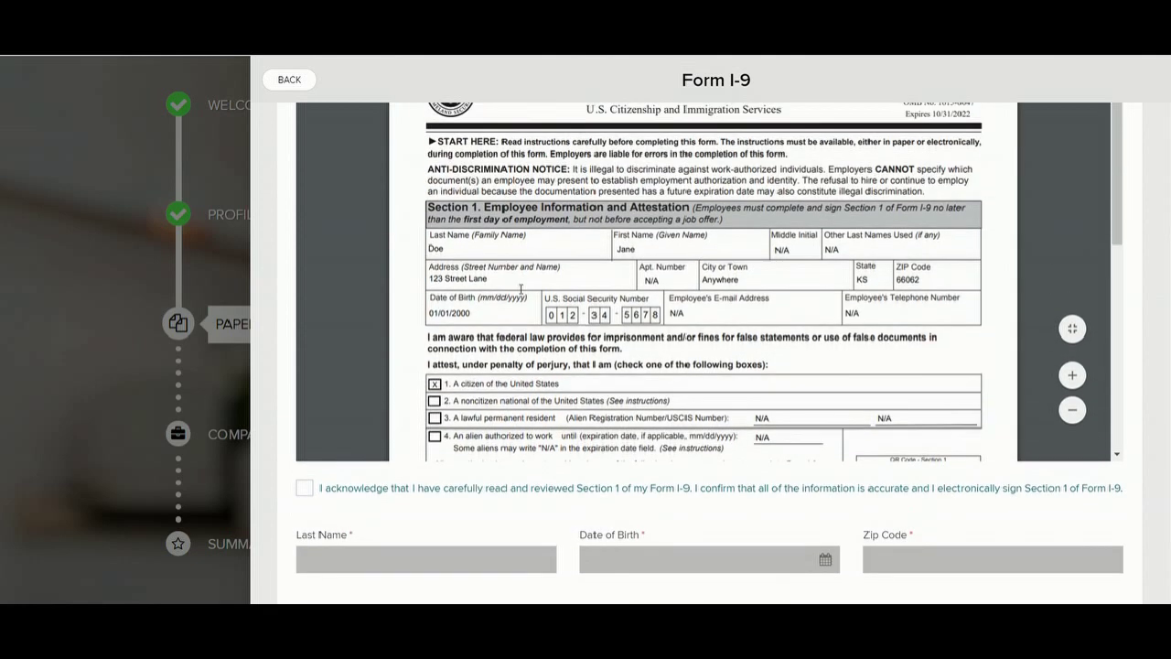
scroll(521, 289, down, 2)
scroll(521, 289, down, 2)
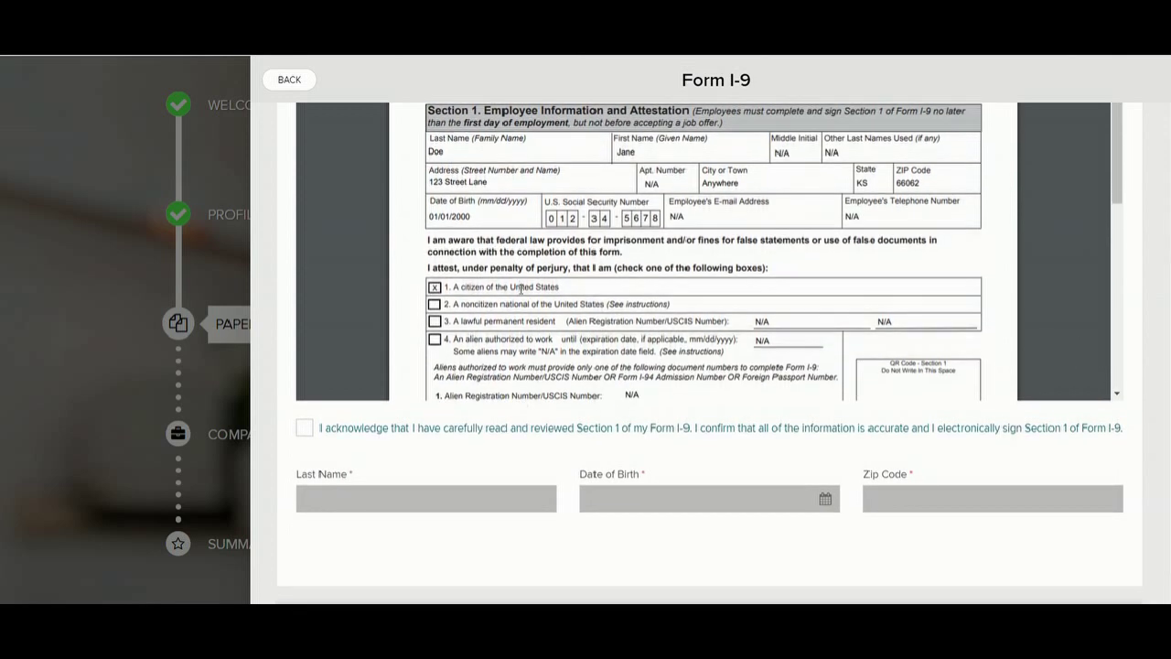
scroll(520, 289, down, 3)
scroll(521, 288, down, 3)
scroll(521, 289, down, 3)
scroll(521, 289, down, 1)
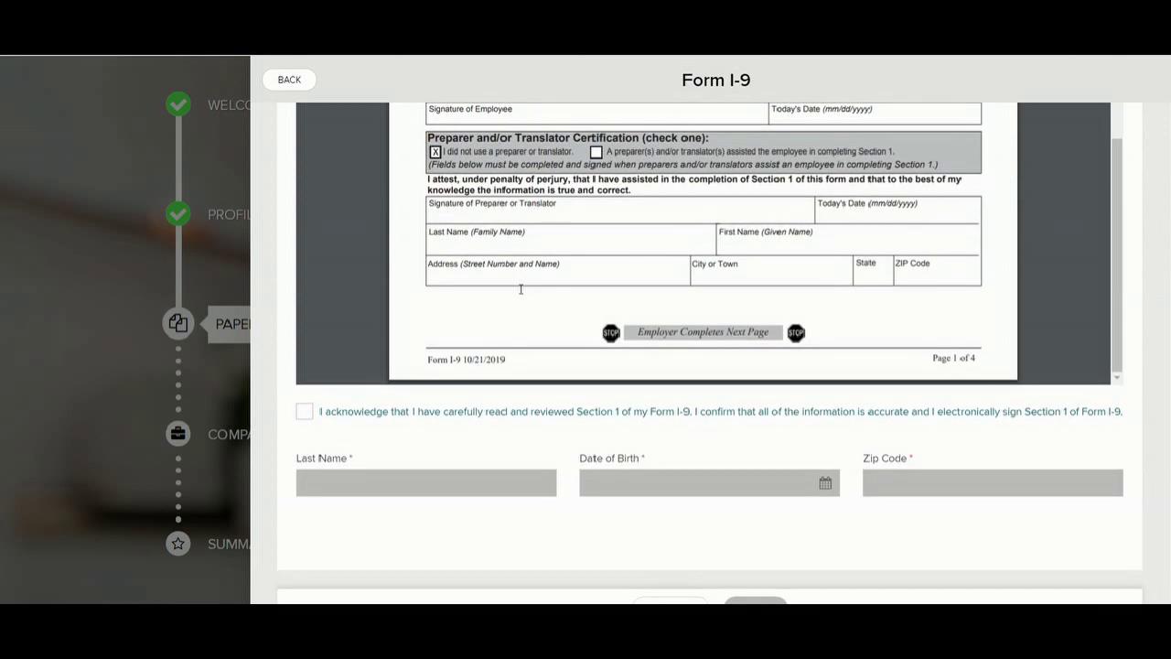
click(304, 413)
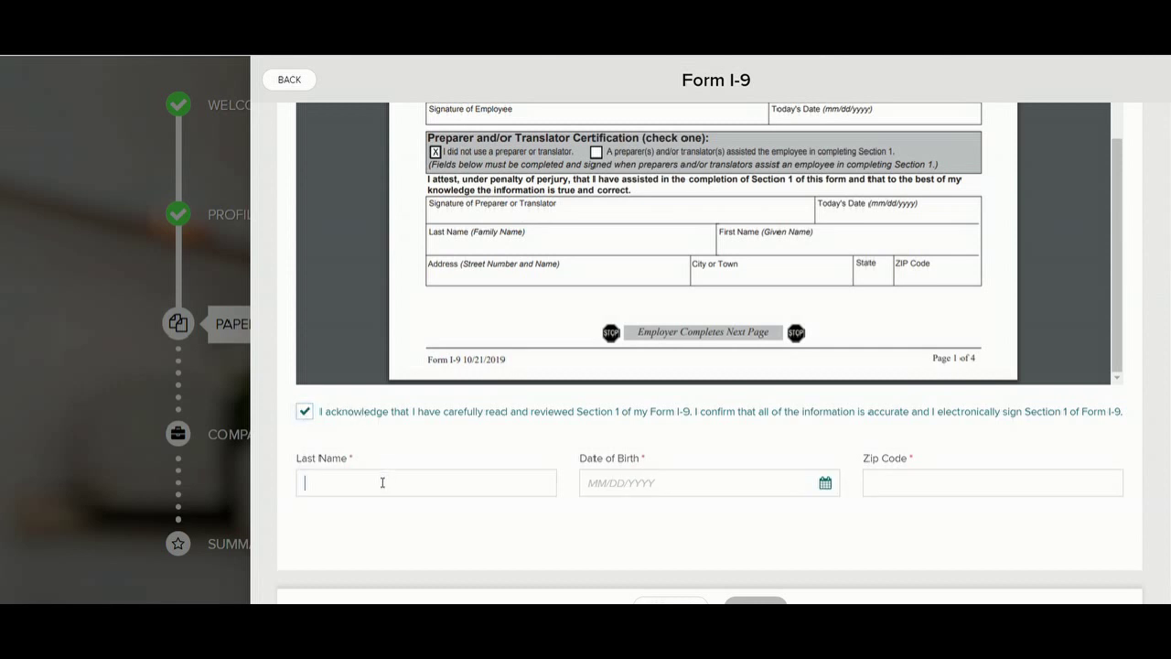
Enter the employee's last name, date of birth and zip code, and submit Section 1.
text(Doe)
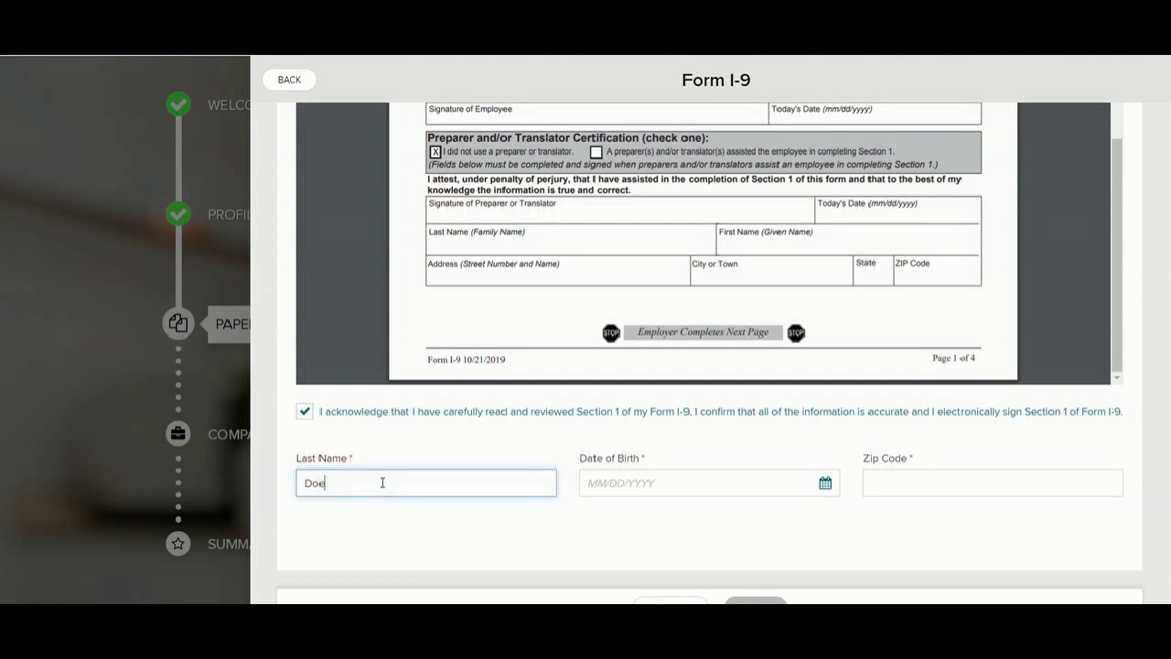
key(Tab)
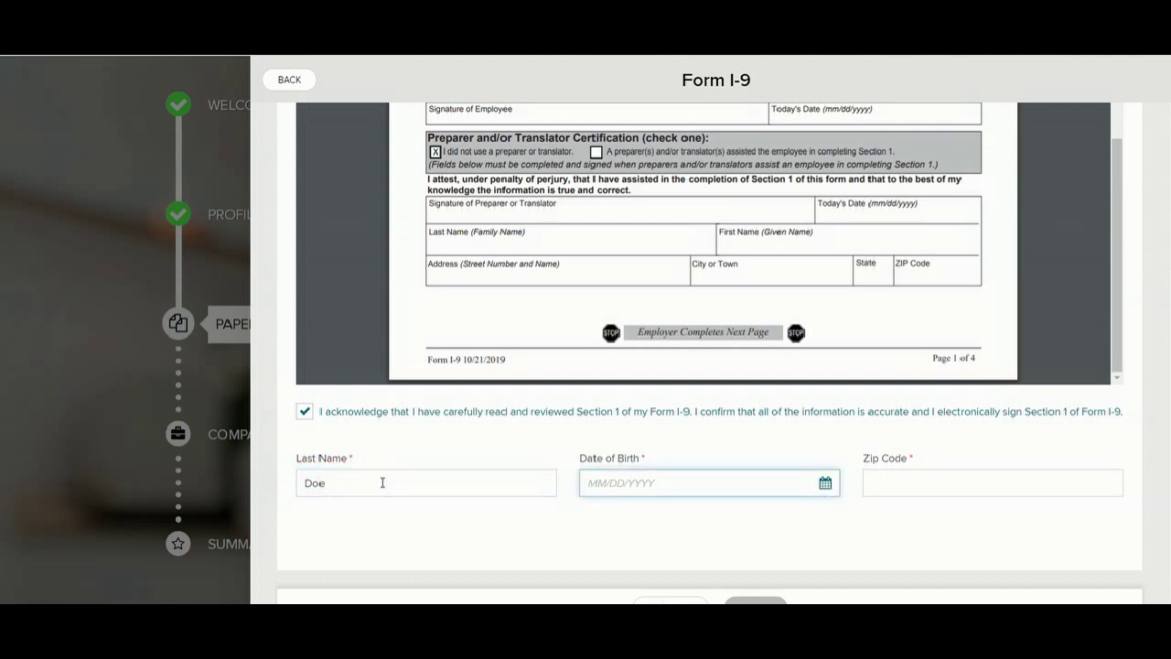
text(01/01/2000)
key(Tab)
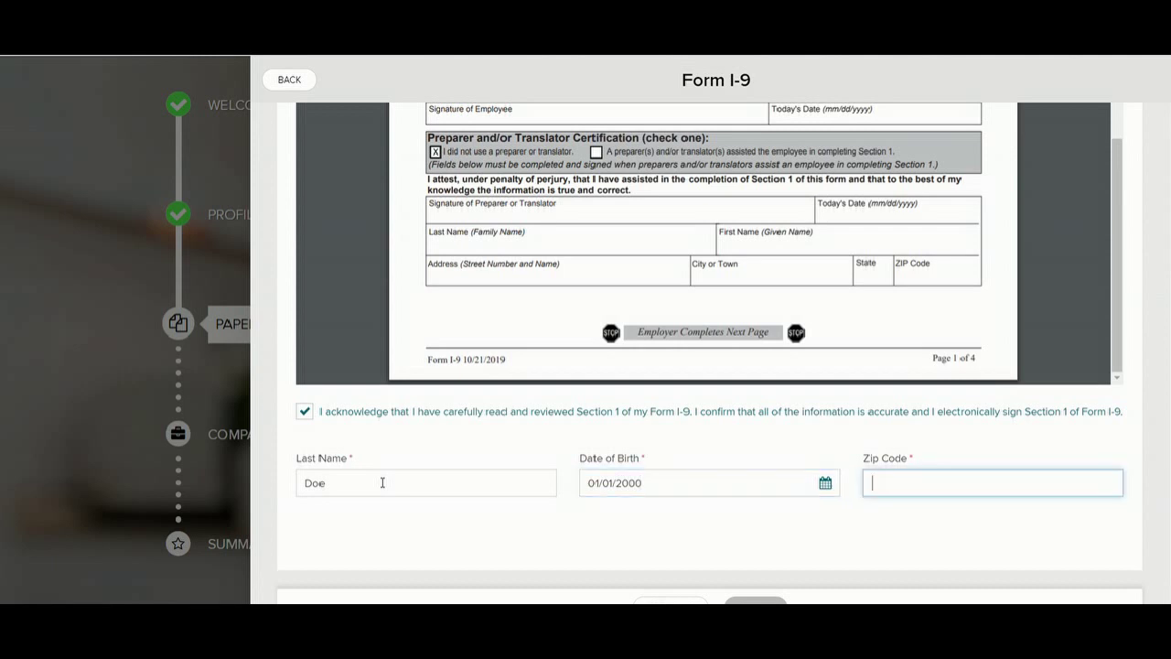
text(66062)
scroll(382, 482, down, 1)
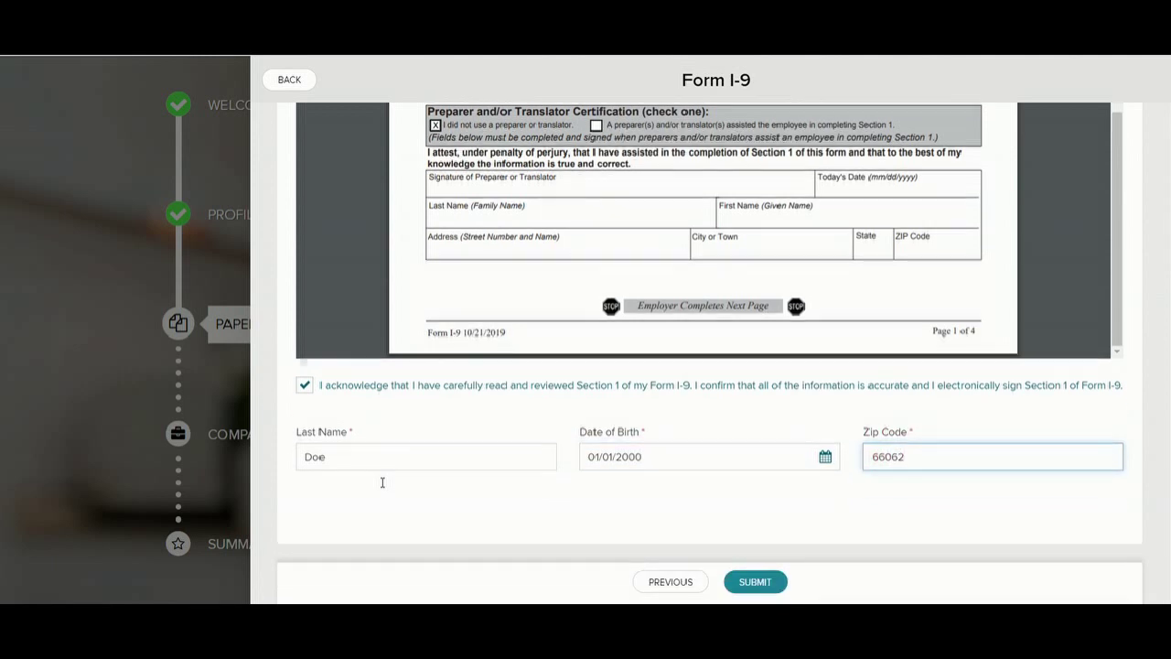
click(754, 582)
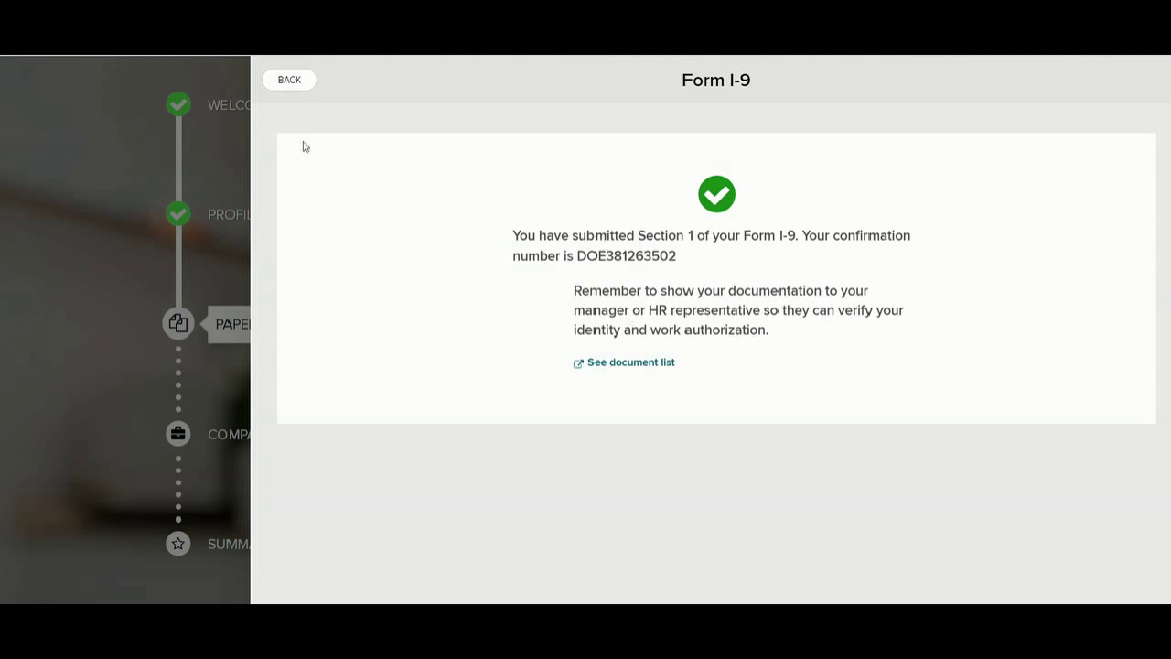
click(298, 80)
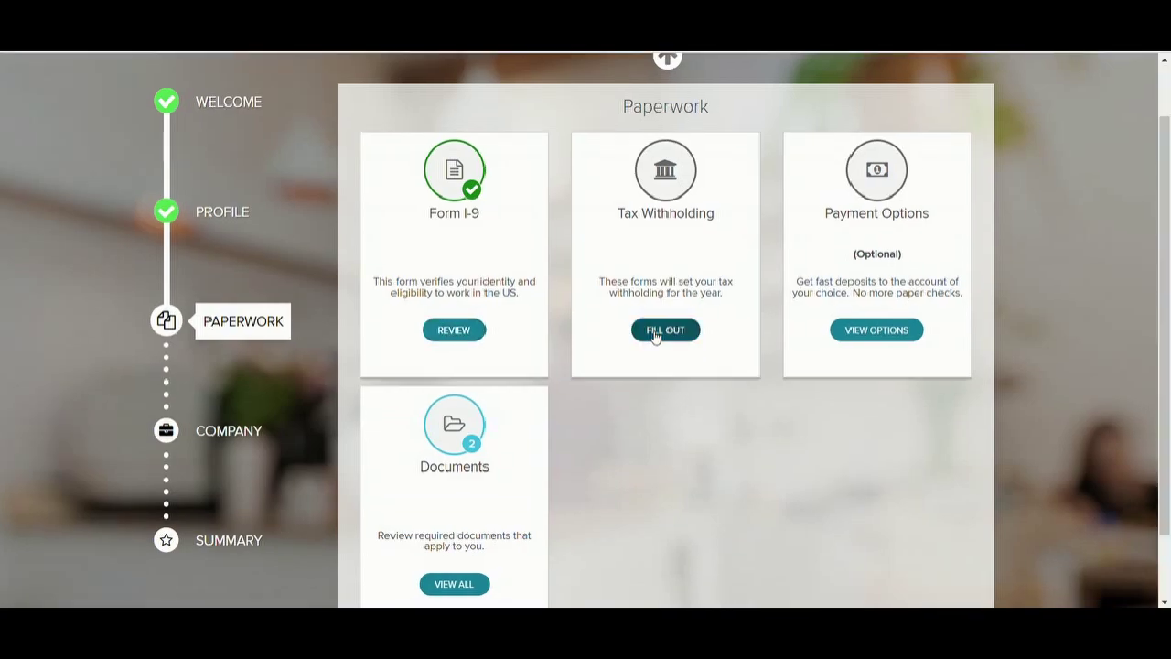
Open Tax Withholding and start the Federal W-4, continuing past its introduction.
click(677, 335)
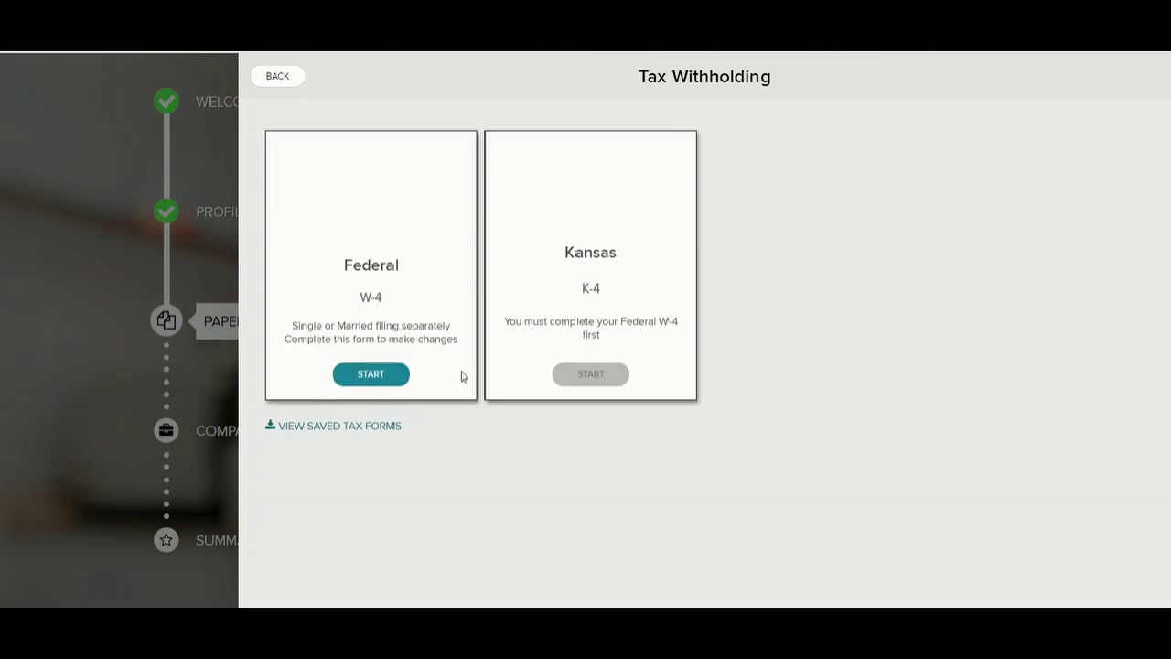
click(389, 379)
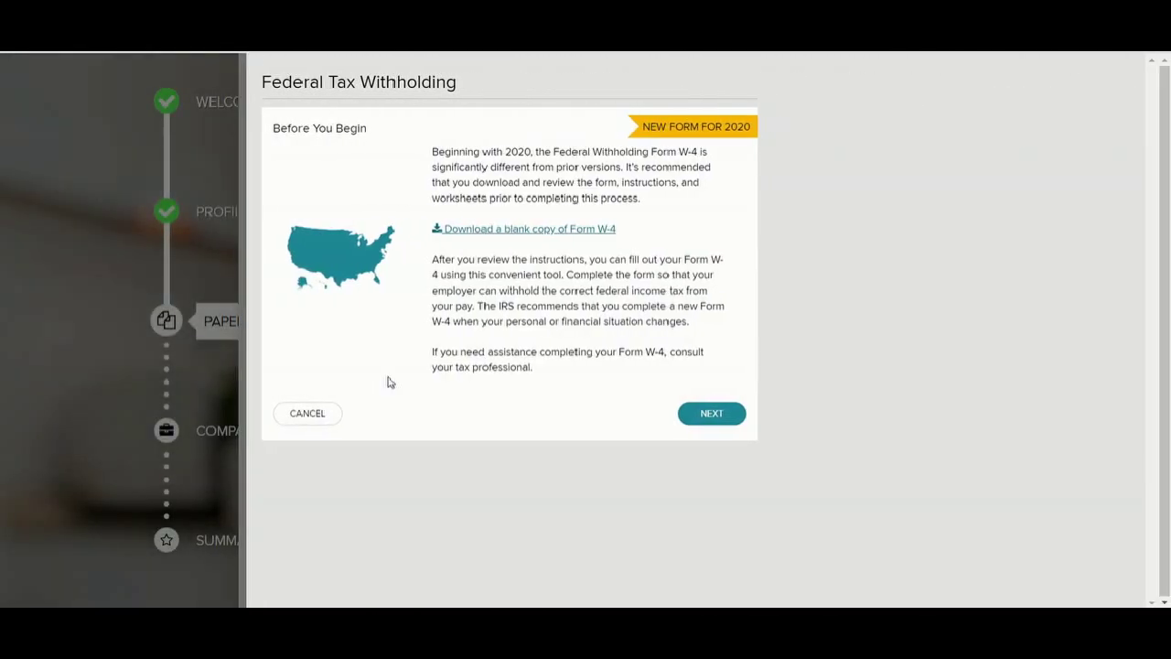
click(720, 419)
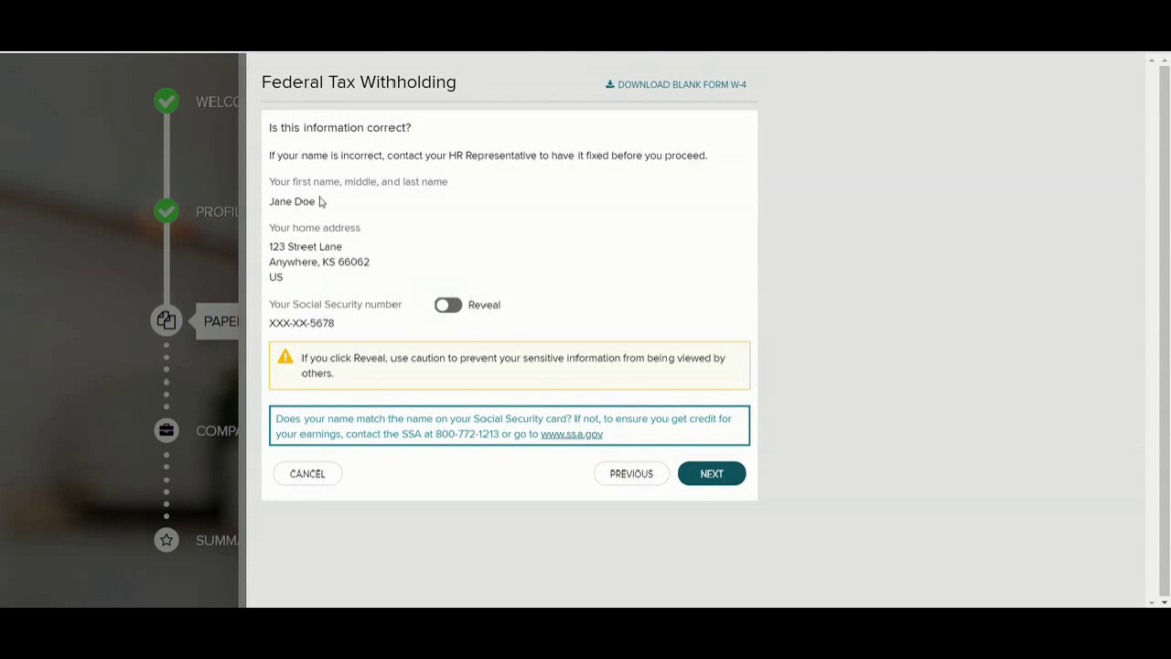
Answer the W-4 as a single, non-exempt US citizen claiming 2 qualifying children.
click(719, 475)
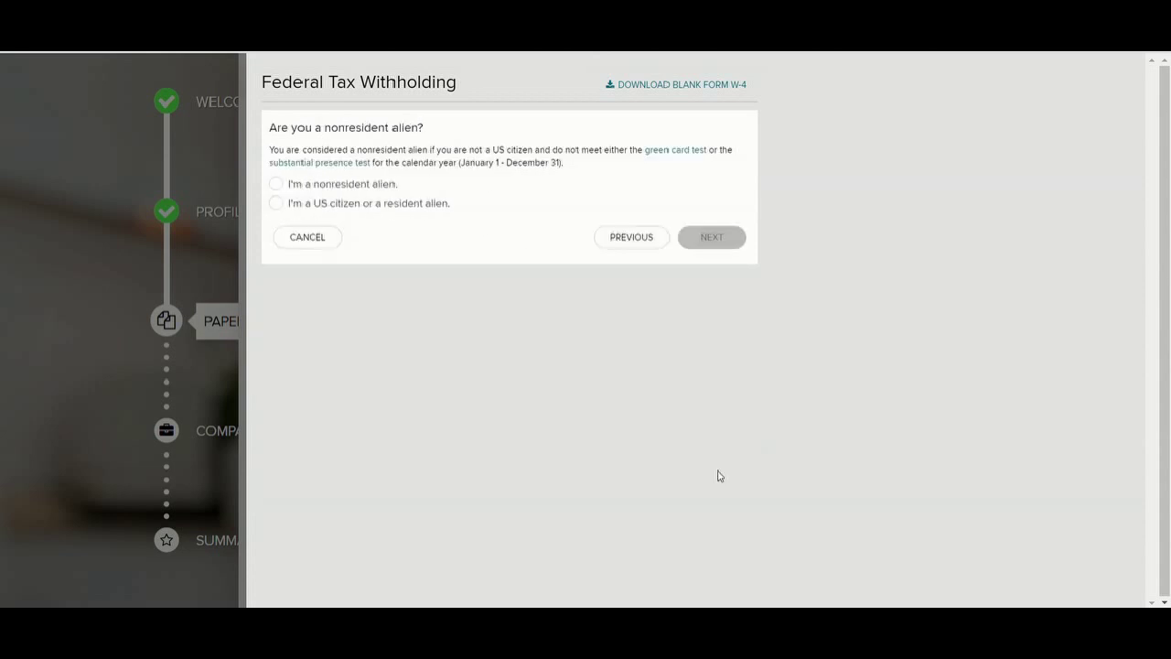
click(284, 203)
click(704, 245)
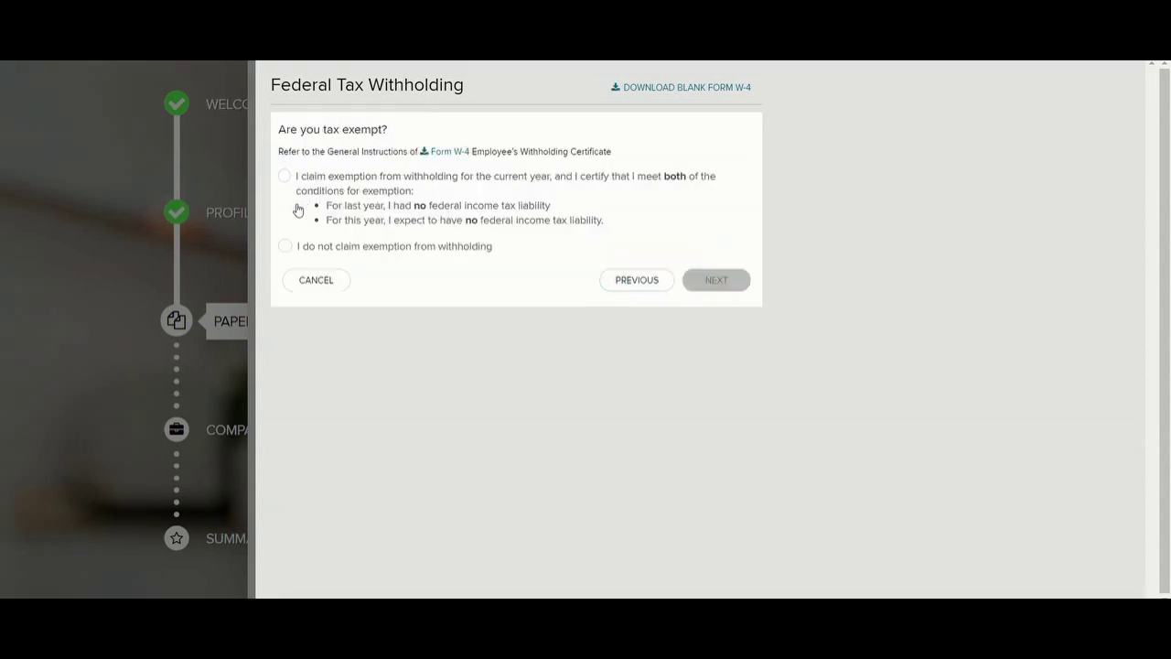
click(284, 246)
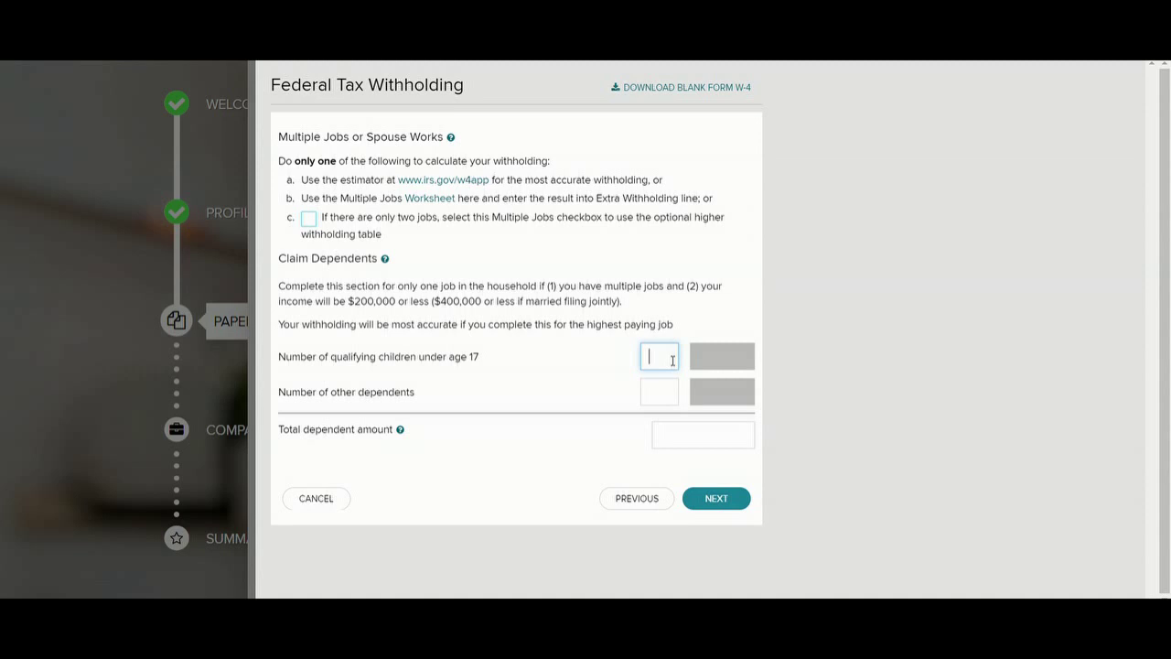
text(2)
click(669, 400)
text(2)
key(BackSpace)
text(0)
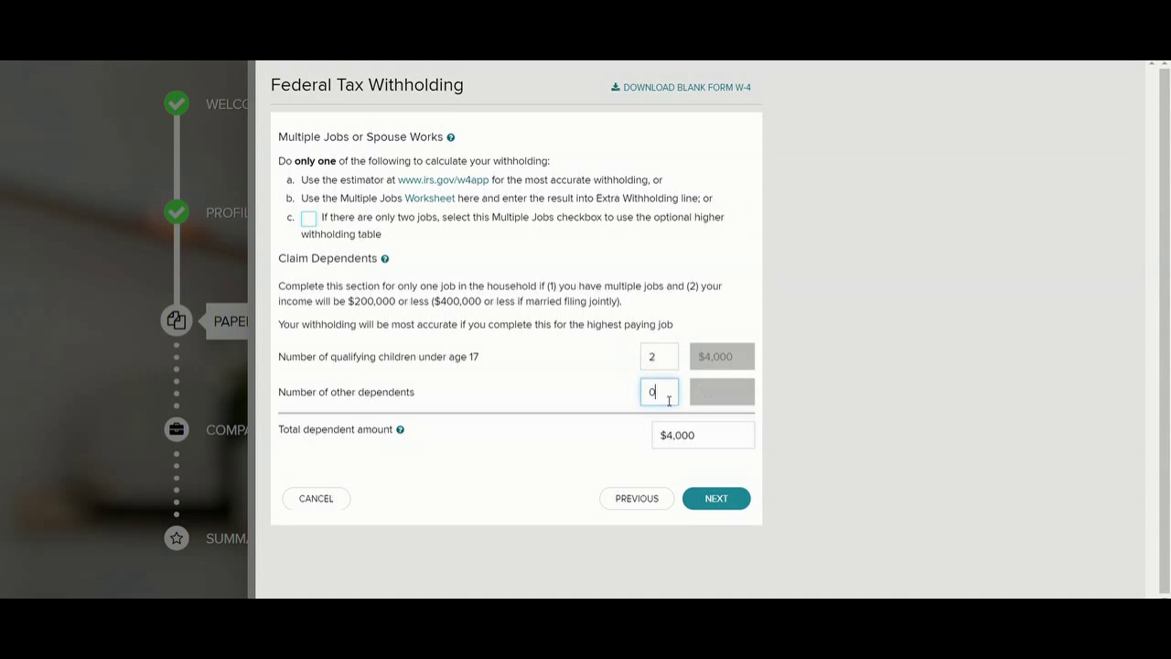
click(712, 498)
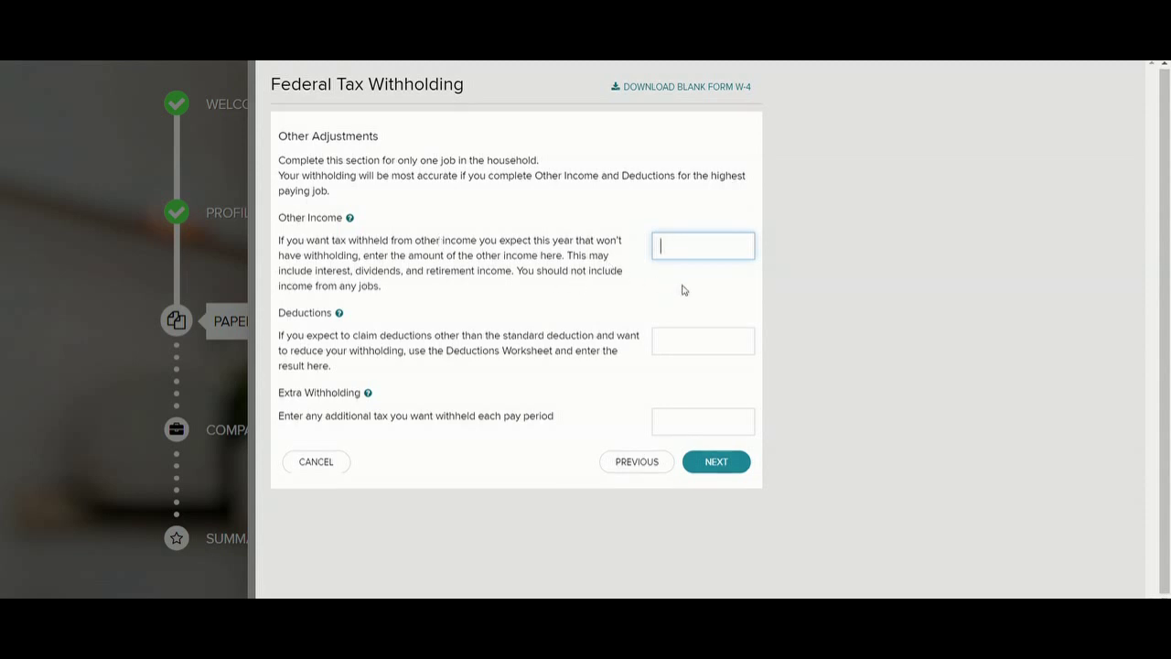
click(704, 467)
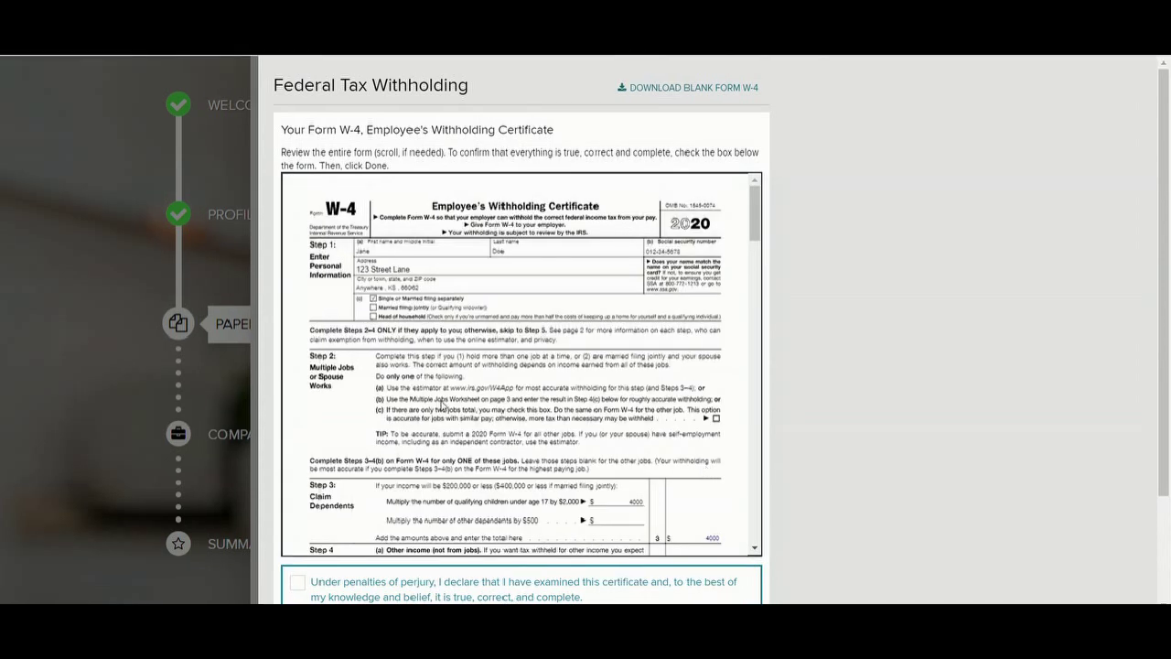
Review the W-4 preview to the end and certify the perjury declaration.
scroll(441, 405, down, 1)
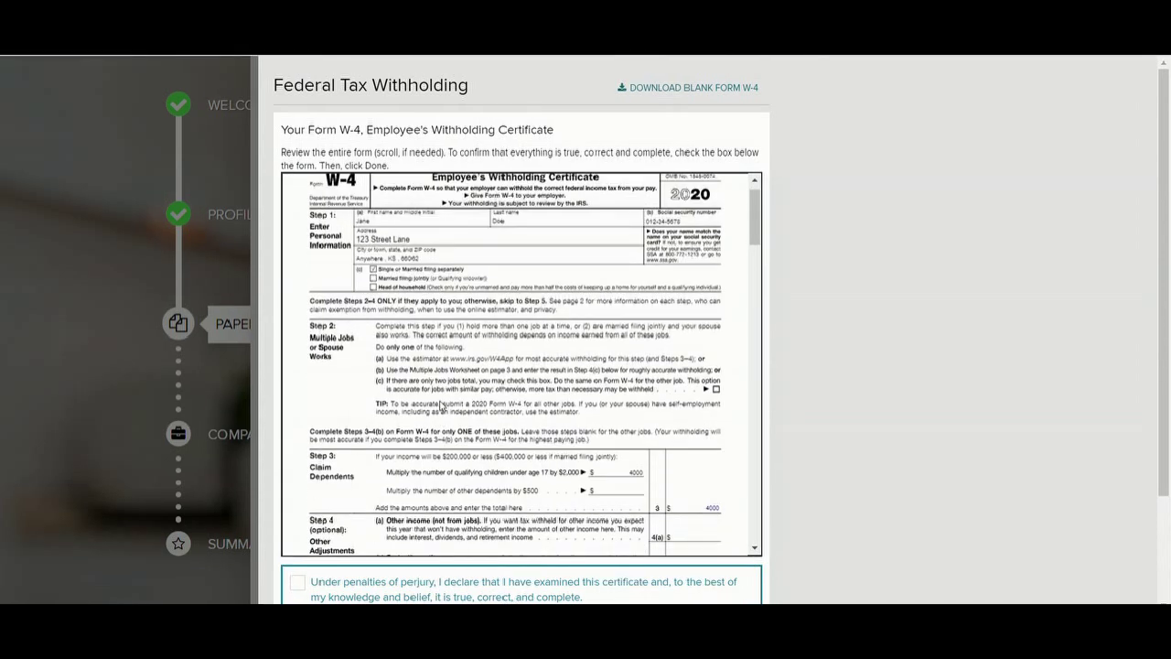
scroll(440, 405, down, 2)
scroll(440, 405, down, 1)
scroll(440, 405, down, 2)
scroll(440, 405, down, 2)
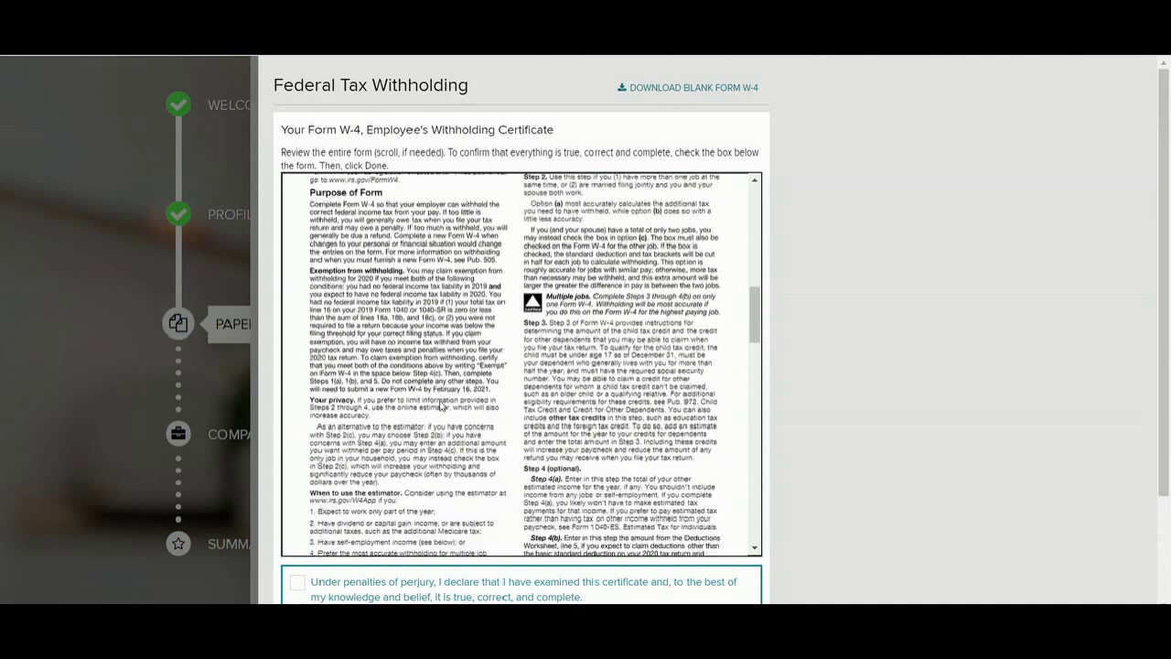
scroll(440, 406, down, 2)
scroll(440, 405, down, 1)
scroll(440, 406, down, 2)
scroll(440, 406, down, 2)
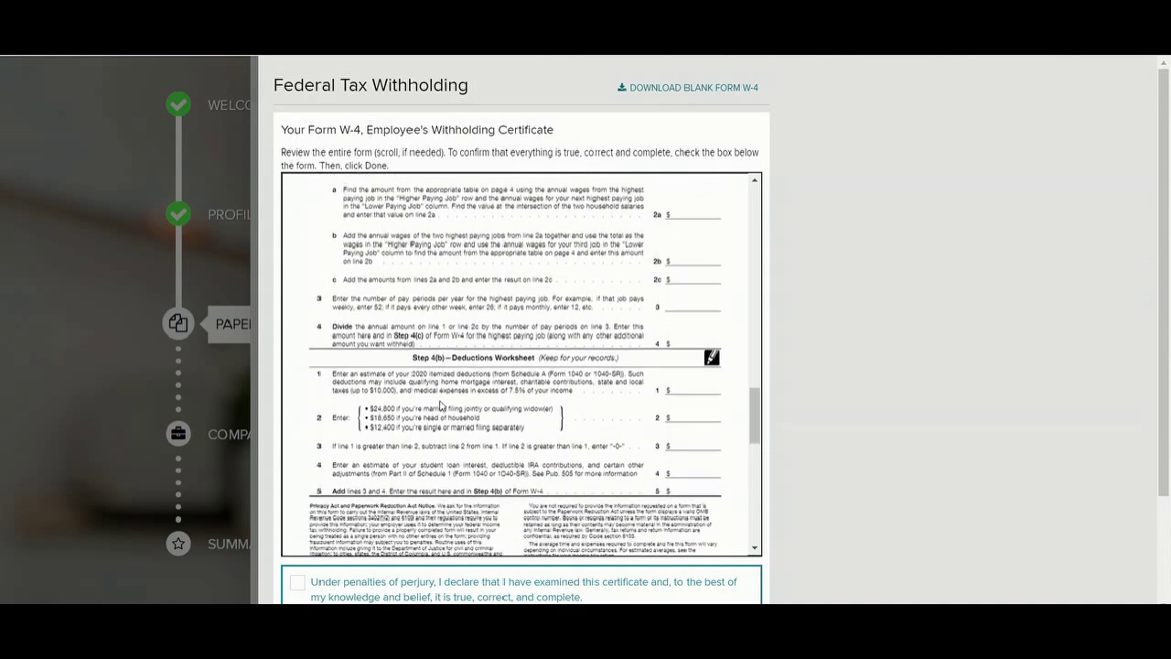
scroll(847, 467, down, 2)
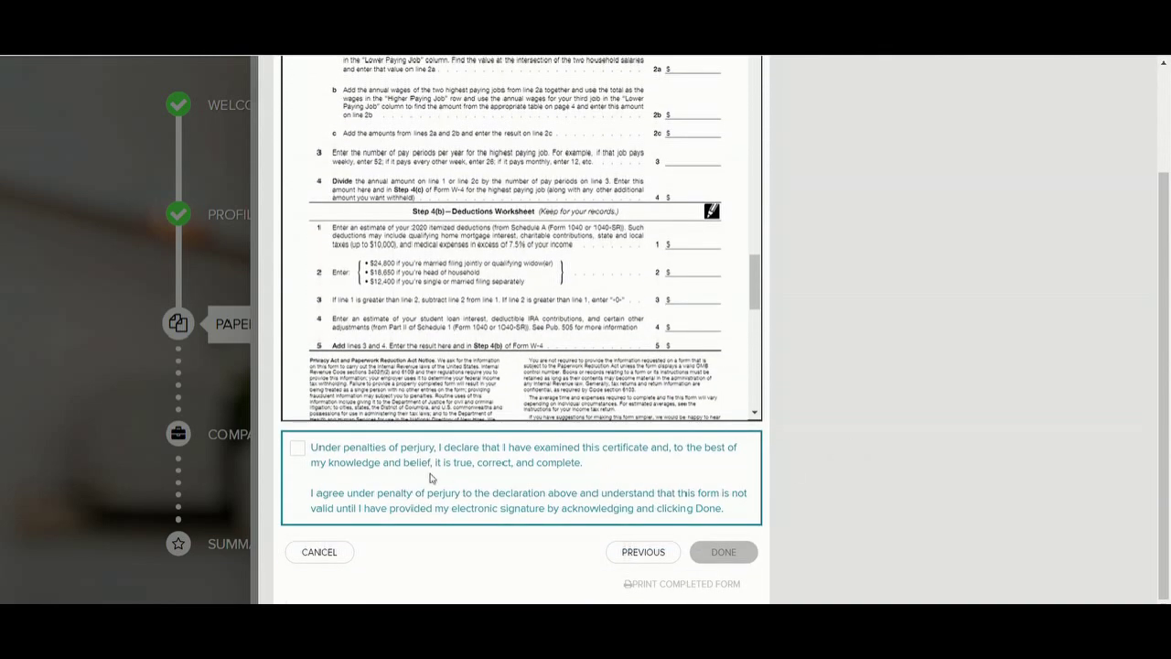
click(298, 450)
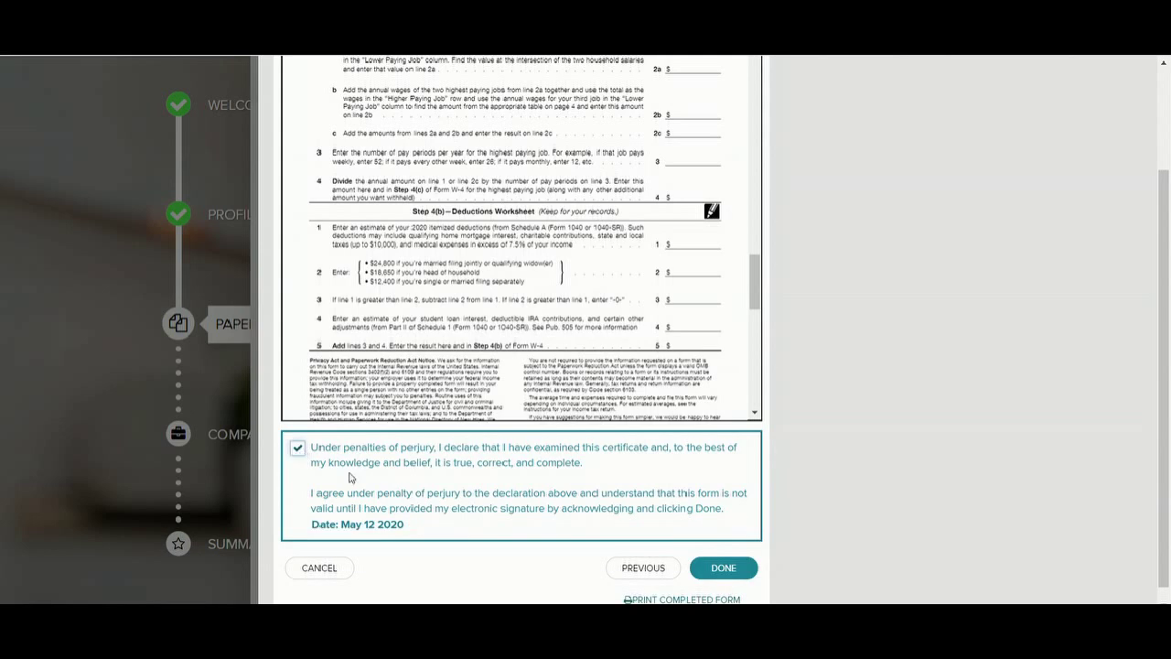
File the W-4, acknowledge the federal withholding notice, and begin the Kansas K-4.
click(709, 575)
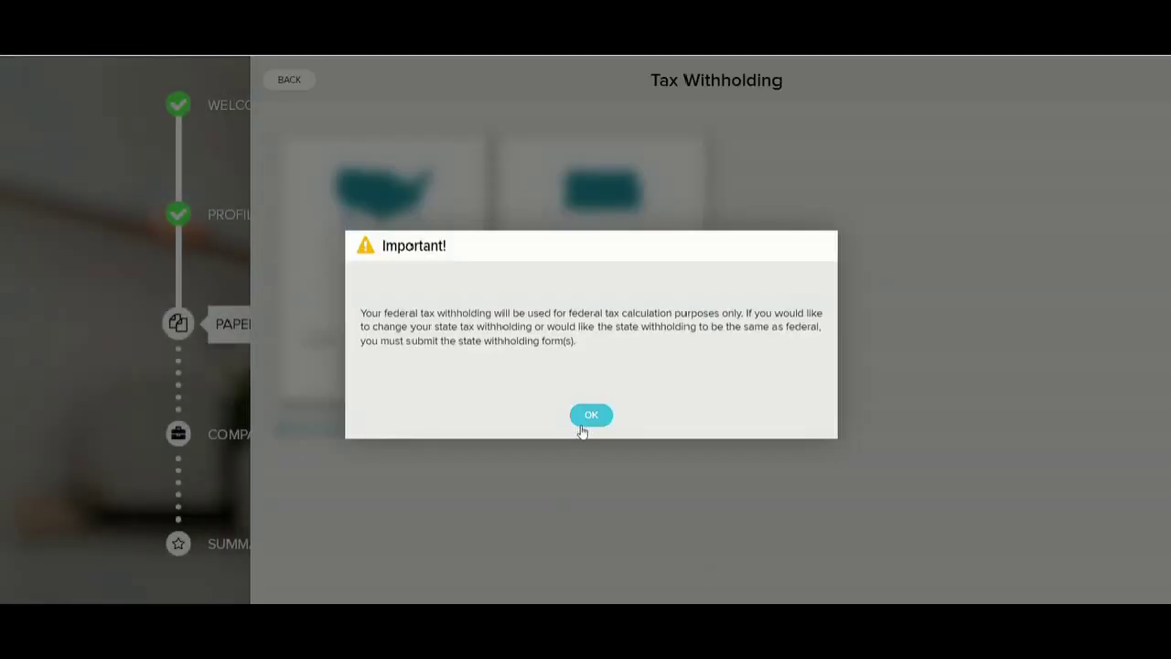
click(584, 419)
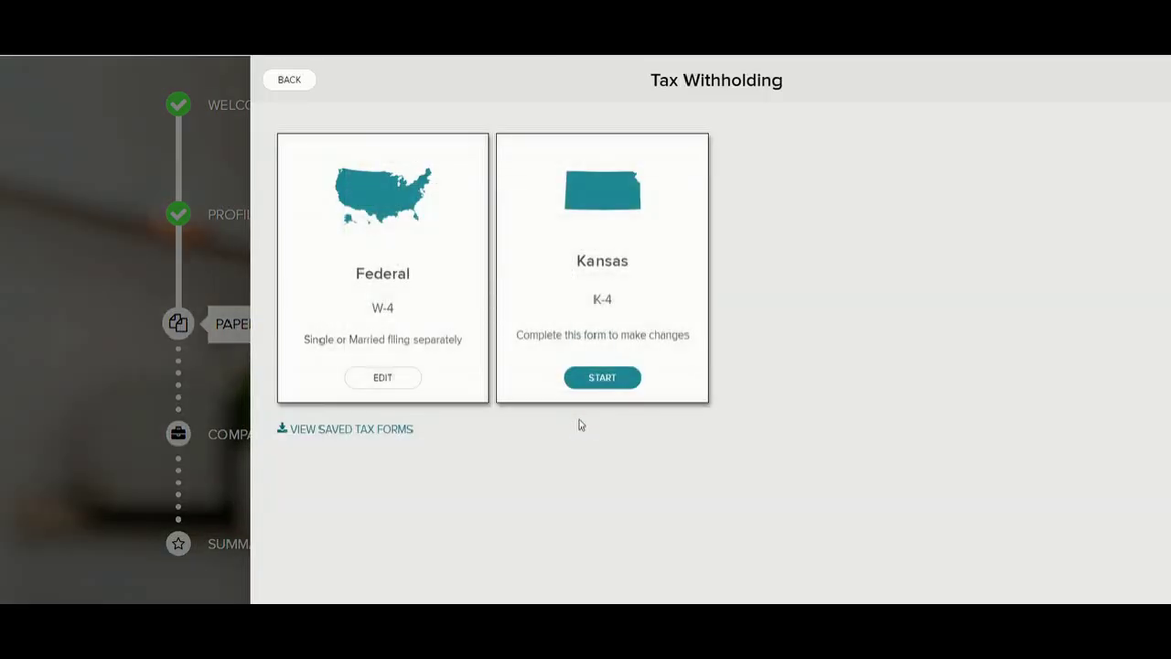
click(590, 383)
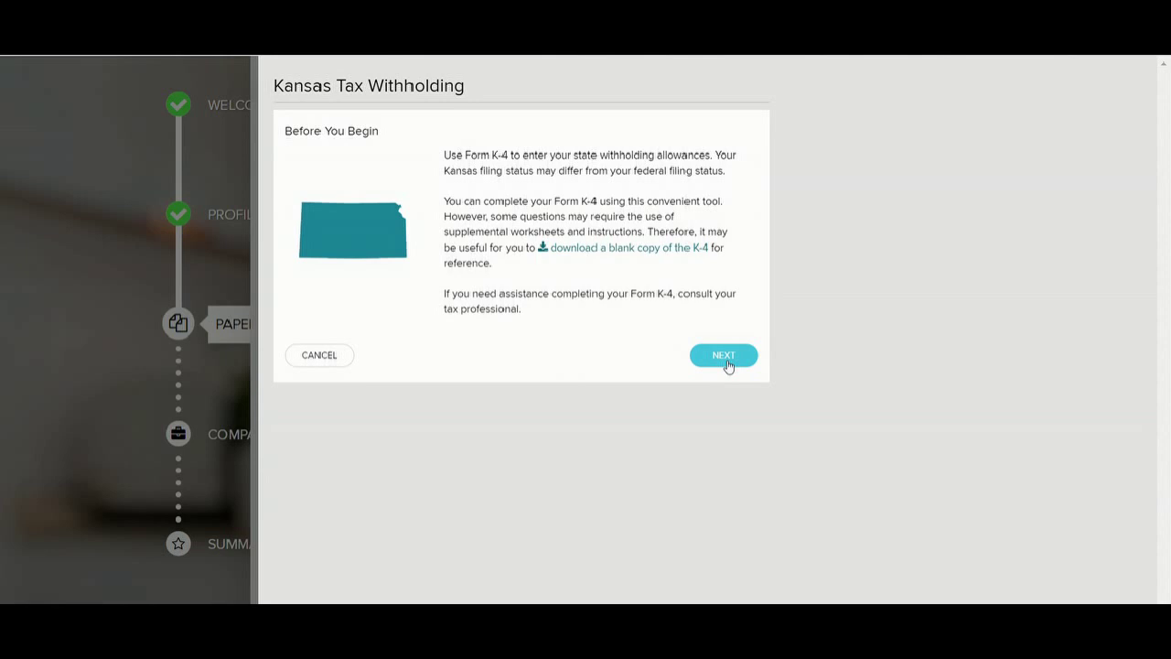
Answer the K-4 as Single, not claiming exemption, with 2 allowances.
click(728, 365)
click(702, 420)
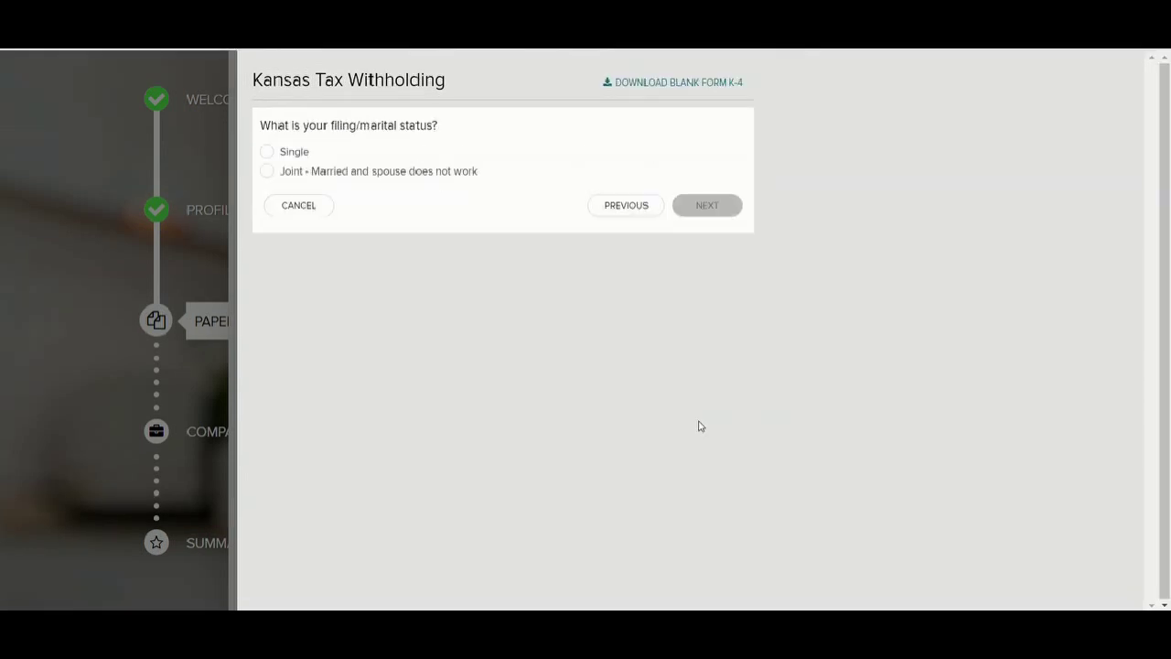
click(267, 152)
click(707, 205)
click(267, 231)
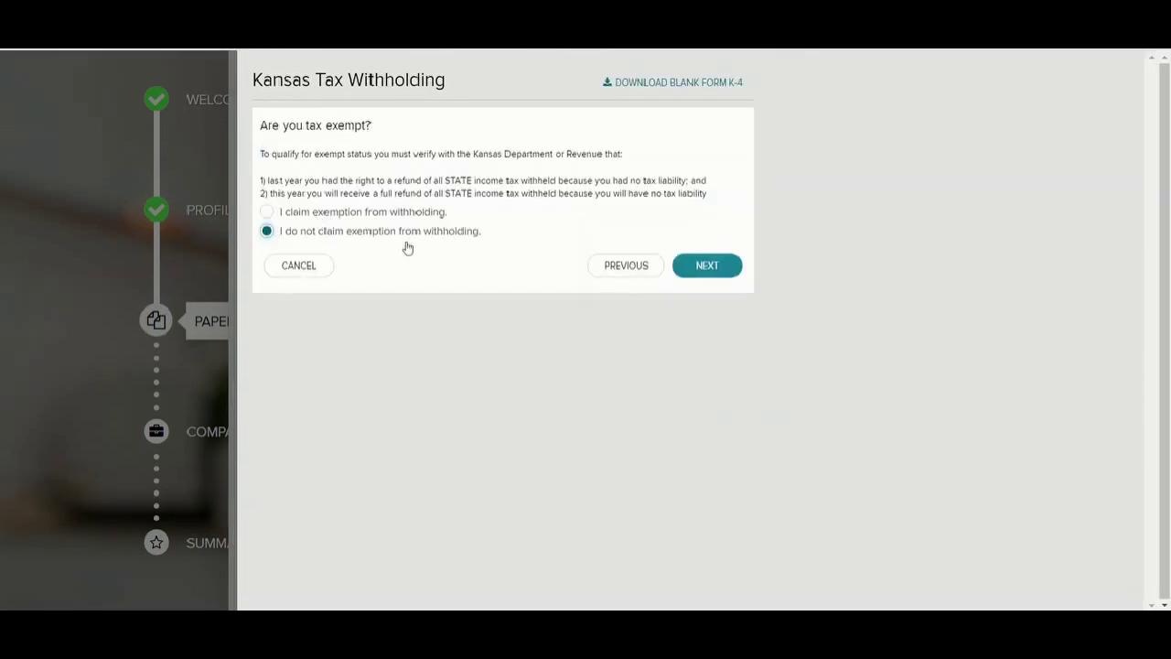
click(717, 265)
text(2)
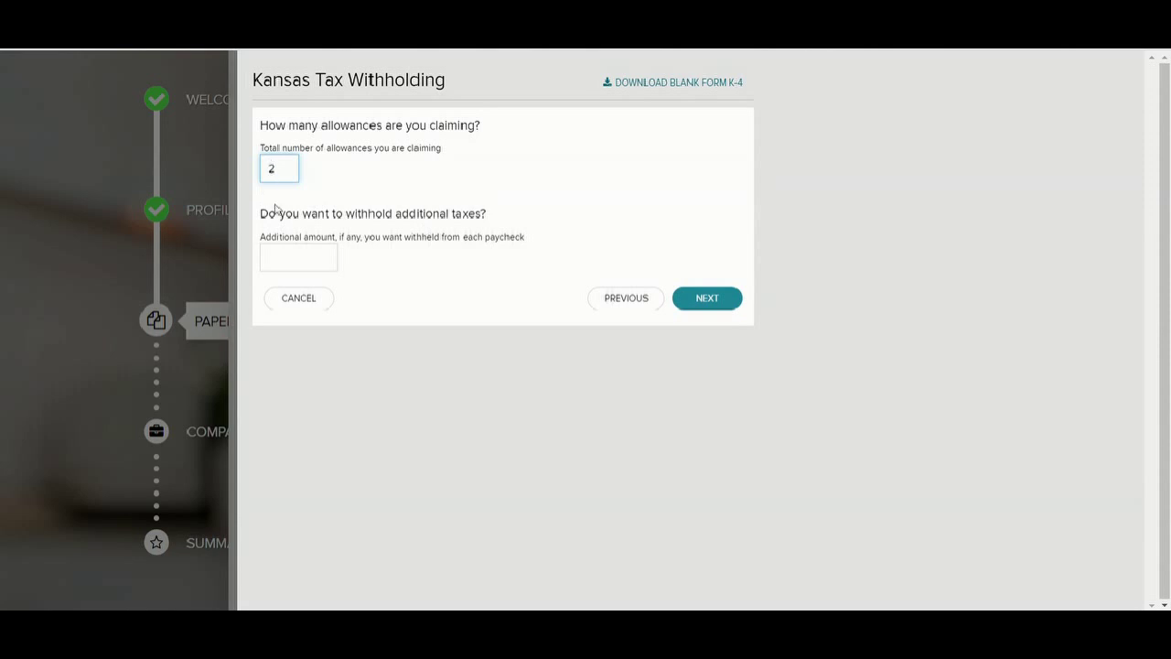
click(710, 305)
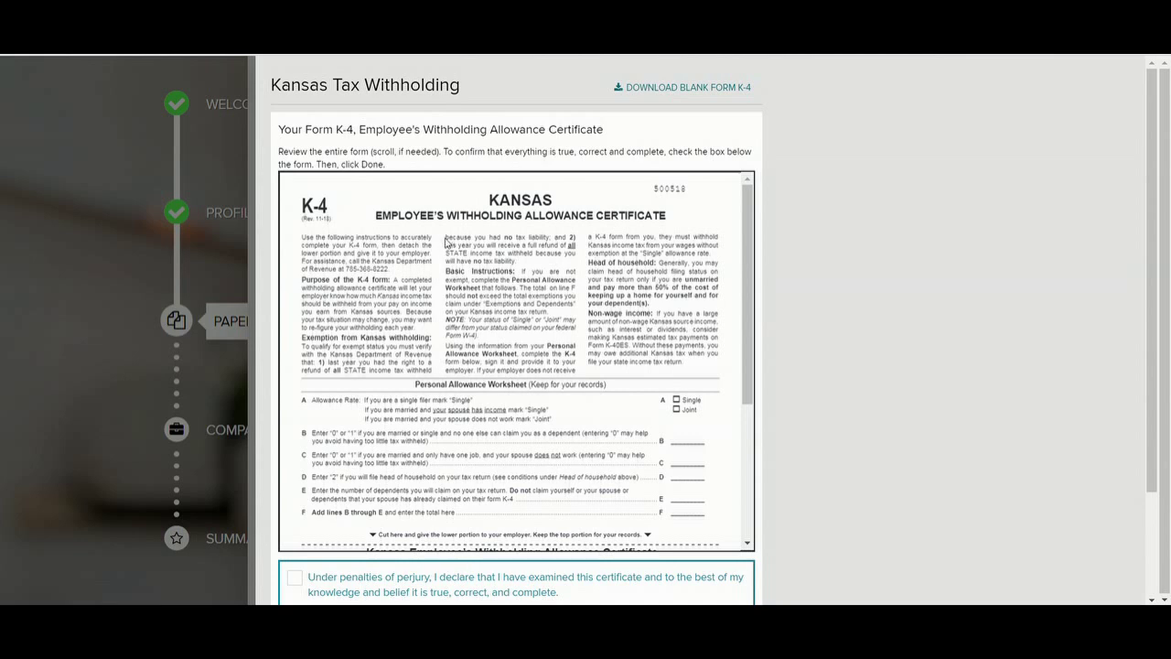
Accept the K-4 perjury declaration, submit the form, and return to Paperwork.
scroll(446, 243, down, 3)
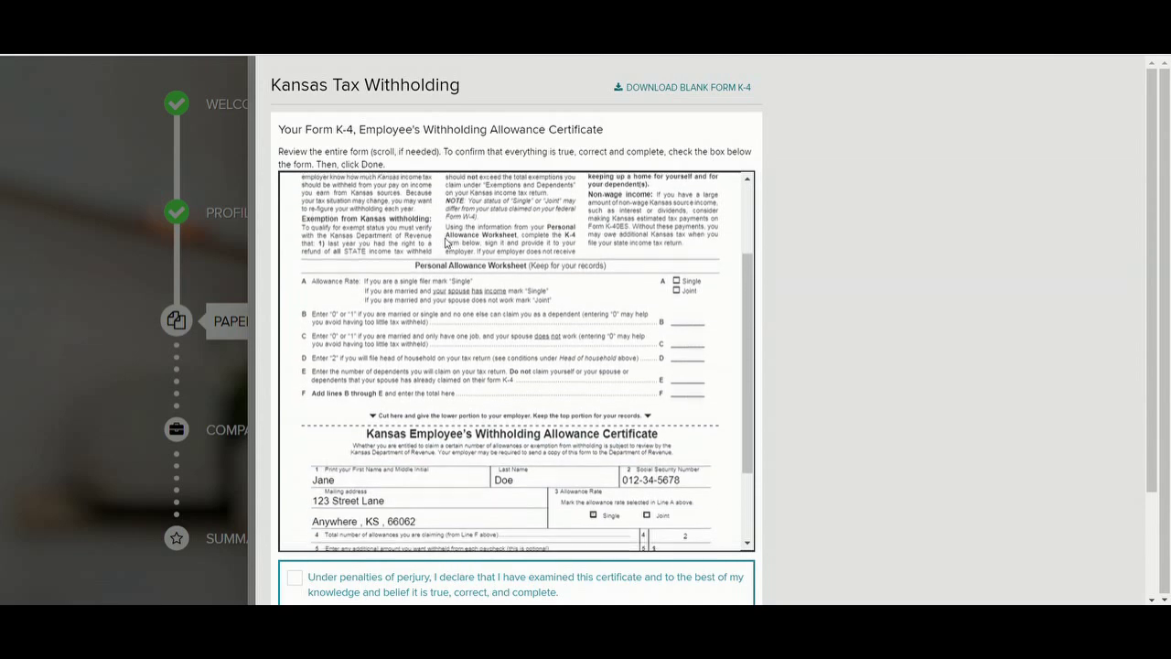
scroll(445, 242, down, 2)
scroll(445, 243, down, 3)
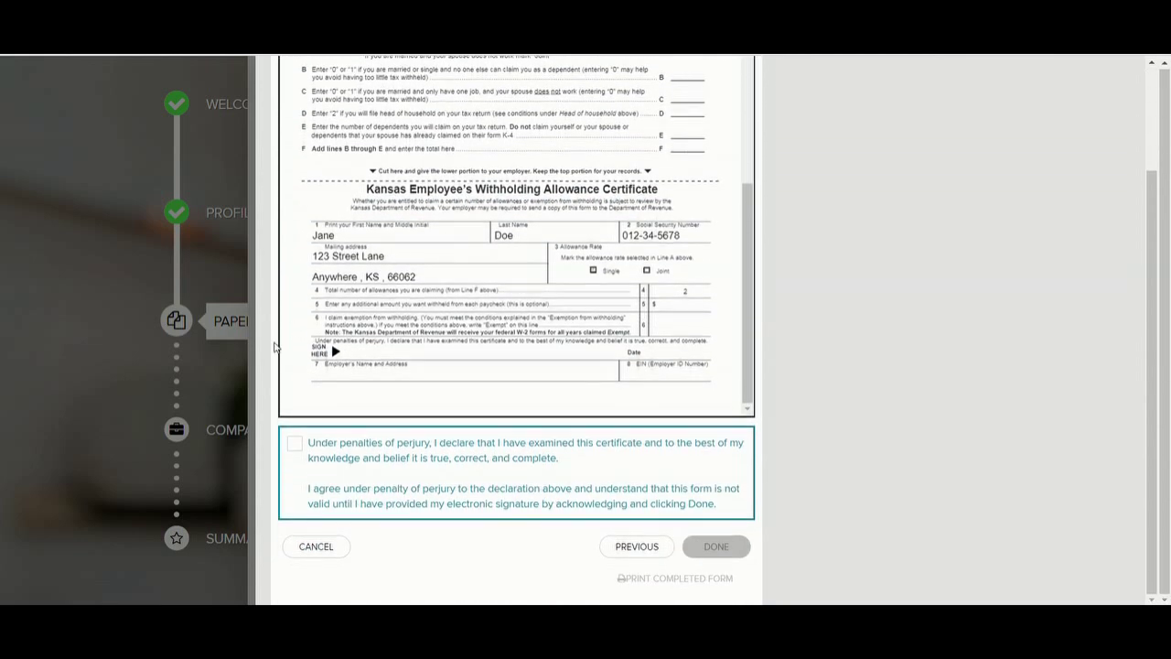
click(295, 447)
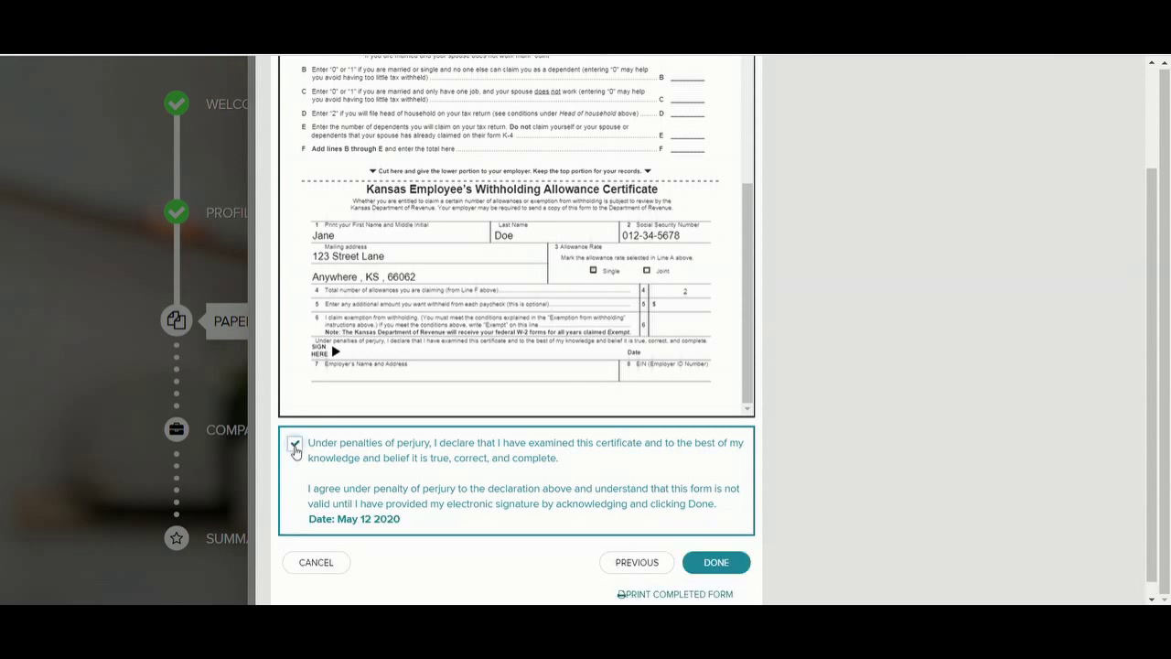
click(717, 570)
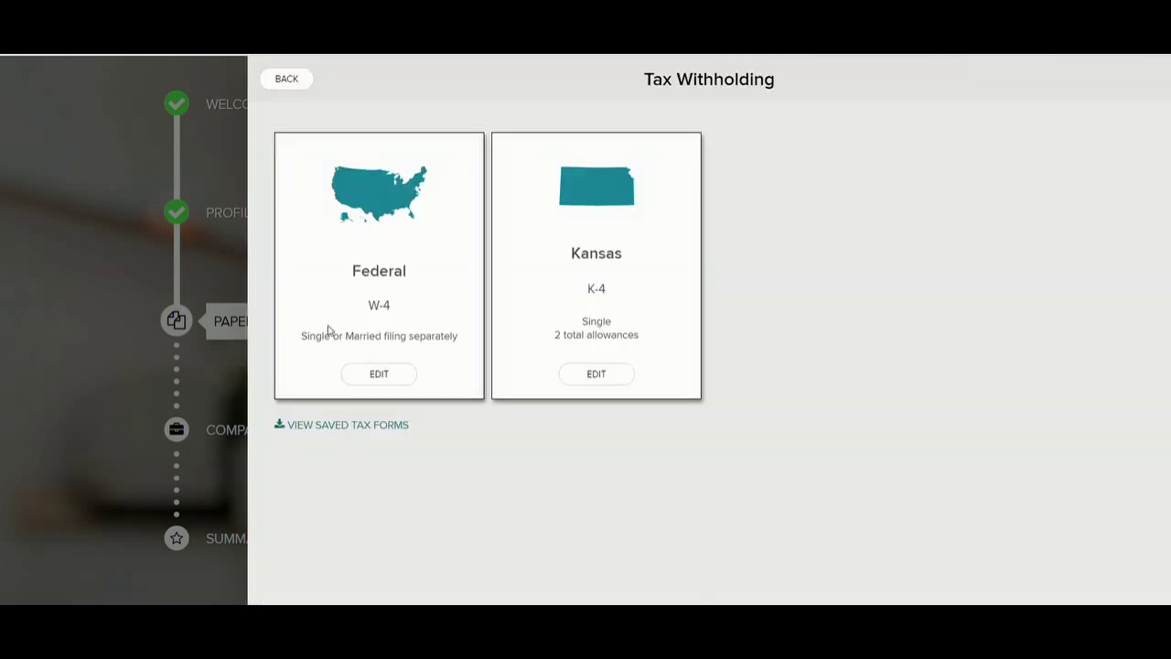
click(295, 82)
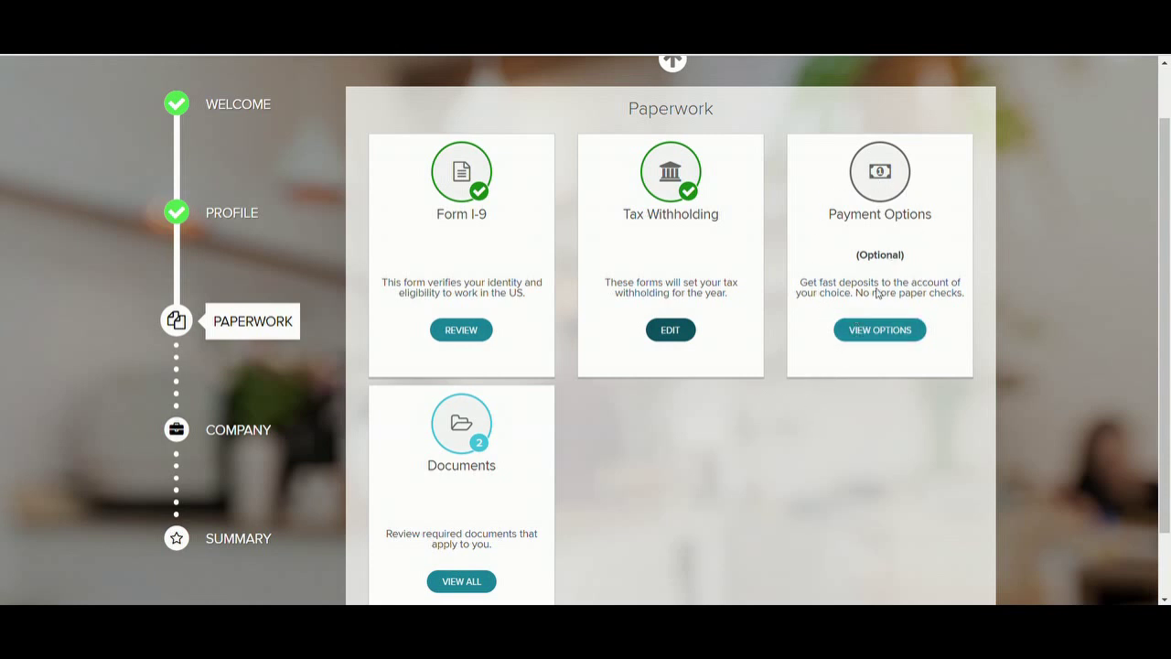
Open the Contract Employment Agreement from the documents list and scroll to its end.
scroll(877, 293, down, 1)
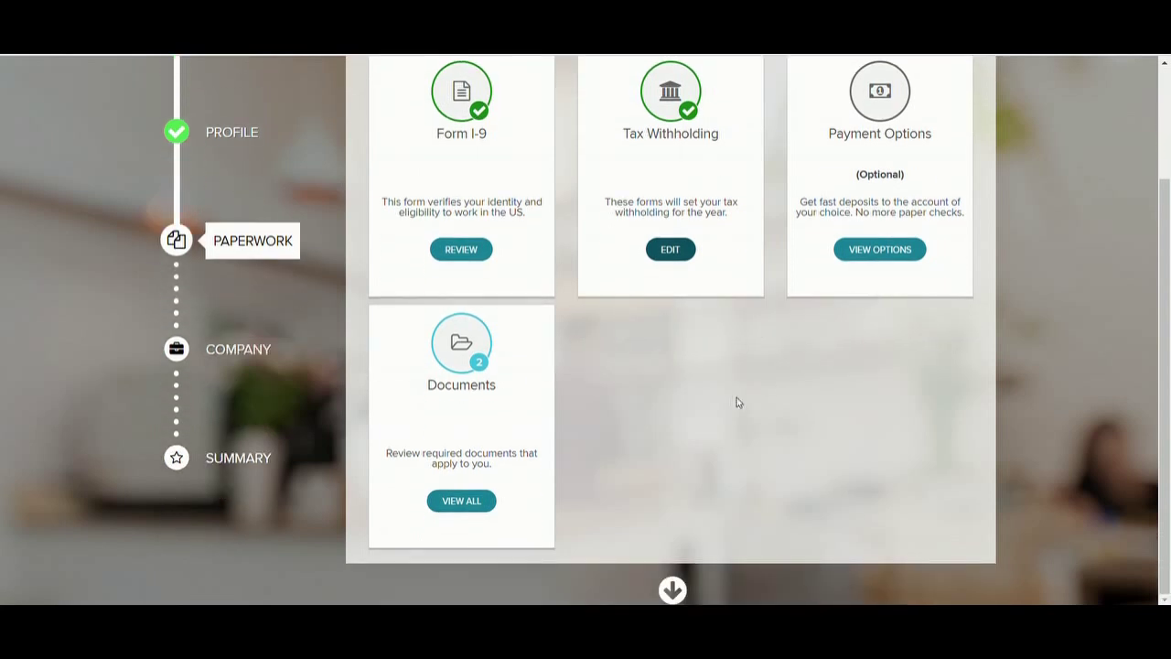
click(463, 501)
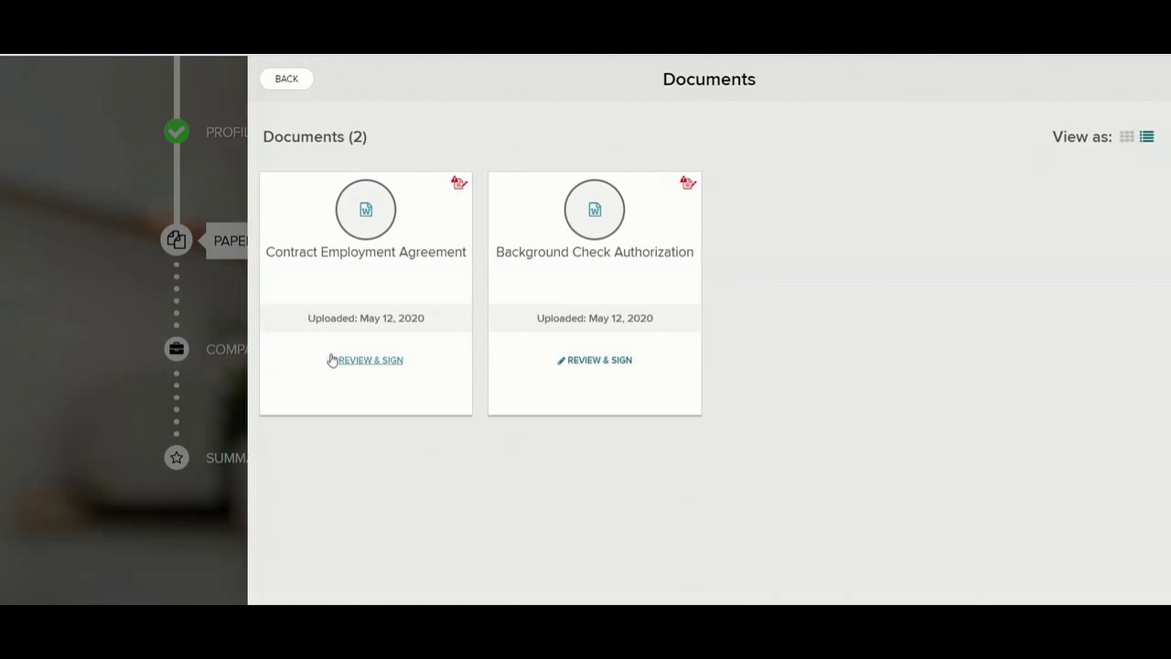
click(356, 361)
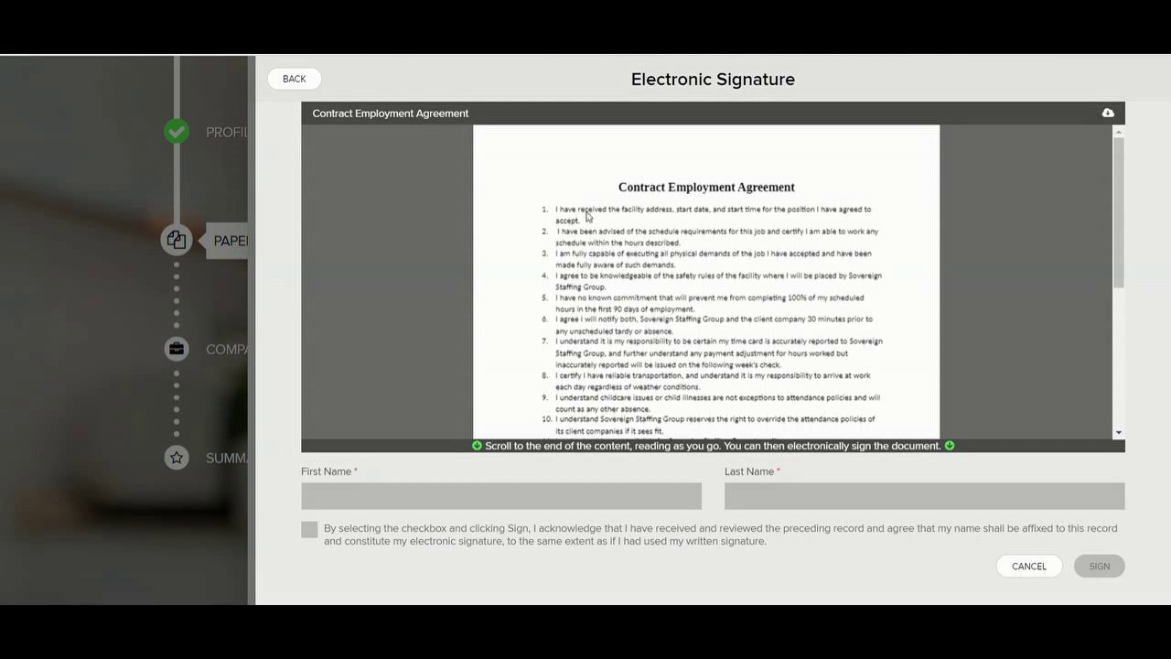
scroll(908, 297, down, 2)
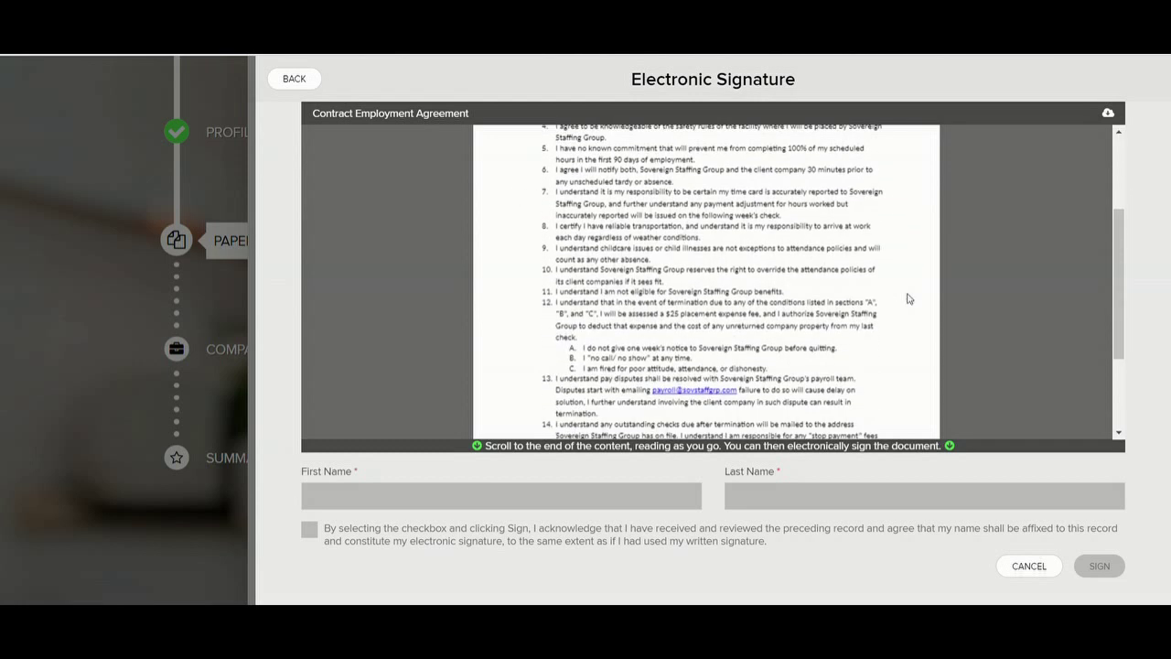
scroll(908, 298, down, 2)
scroll(910, 298, down, 2)
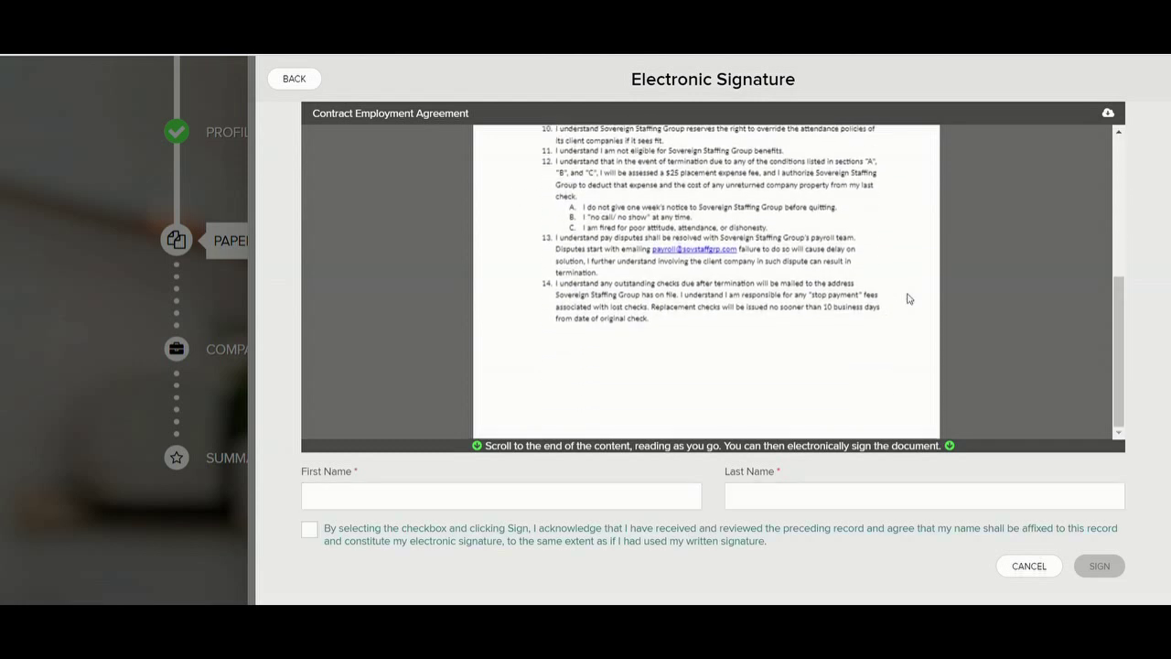
Sign the agreement with the employee's name and consent, then open the Background Check Authorization.
click(614, 497)
text(Ja)
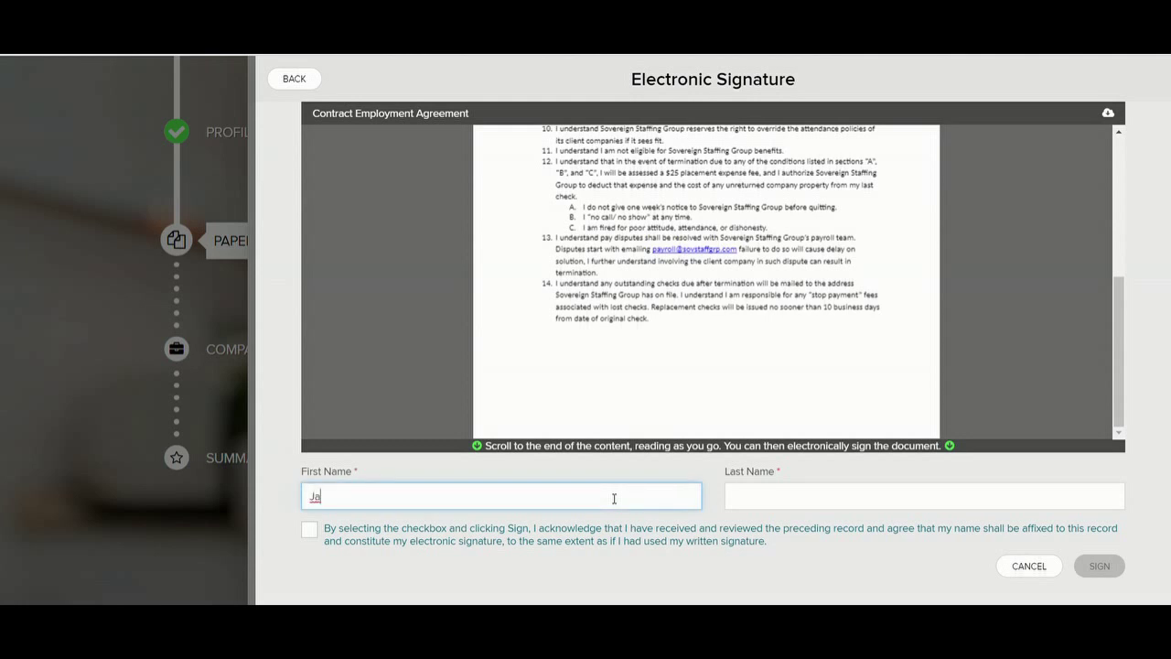
text(ne)
key(Tab)
text(Doe)
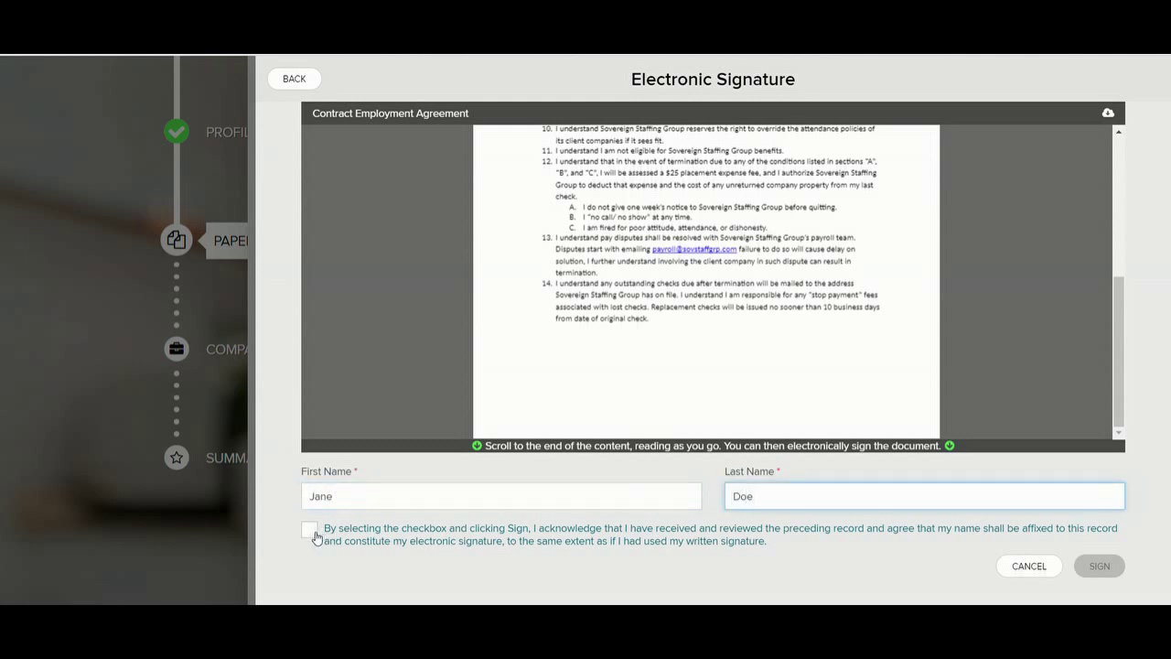
click(311, 531)
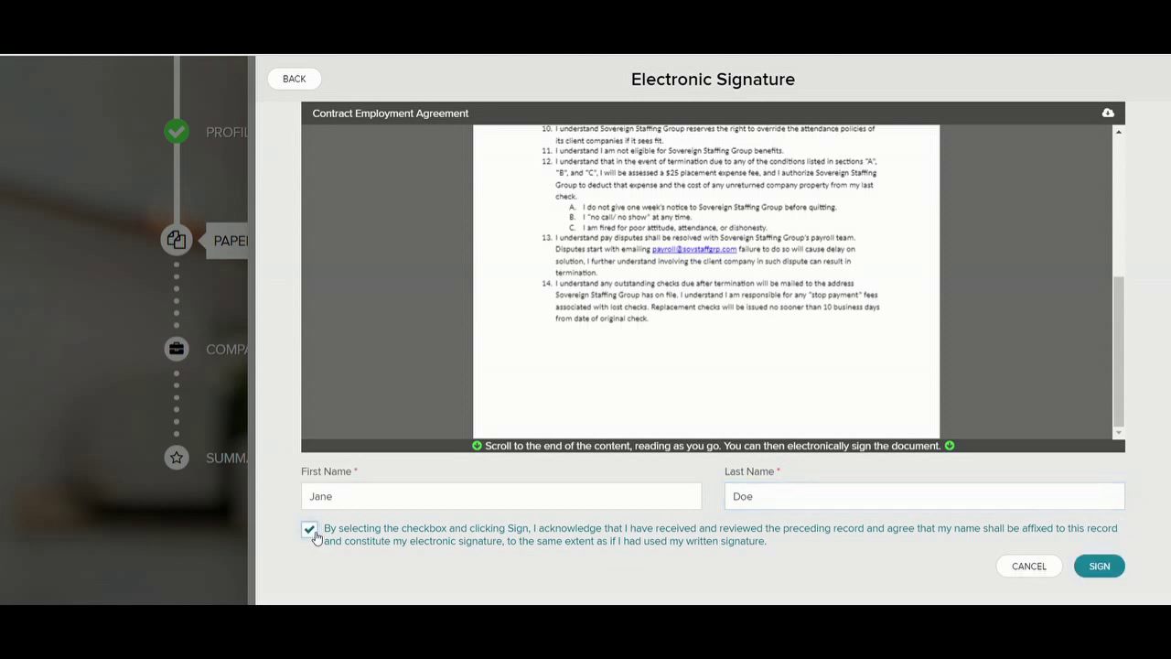
click(1109, 567)
click(1102, 566)
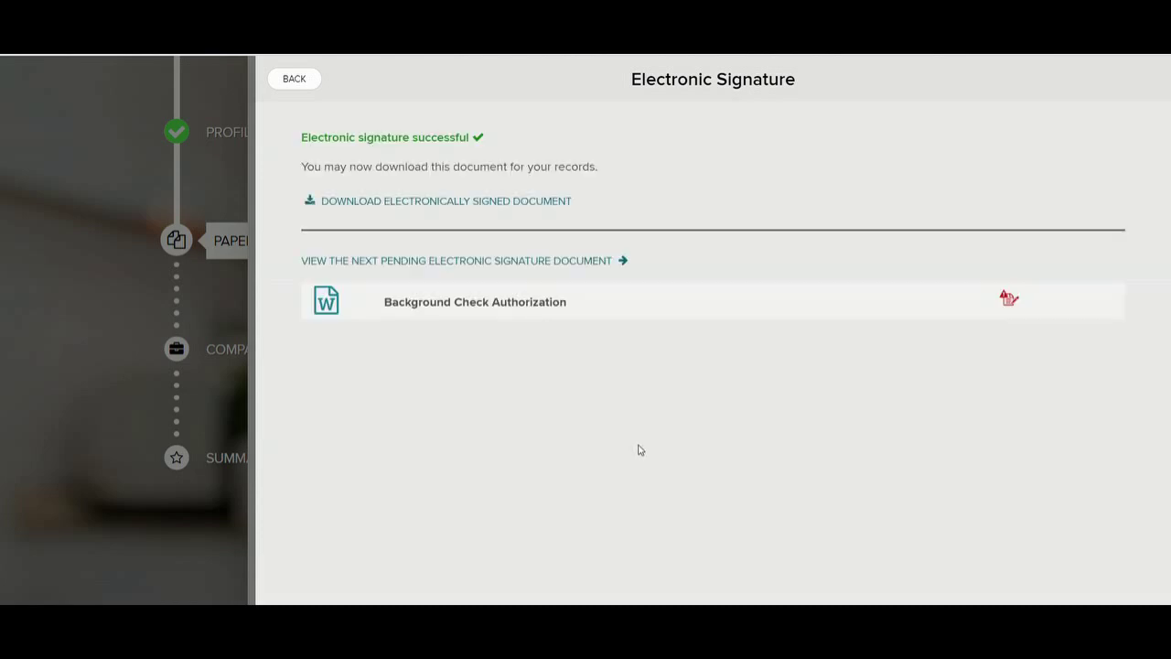
click(473, 309)
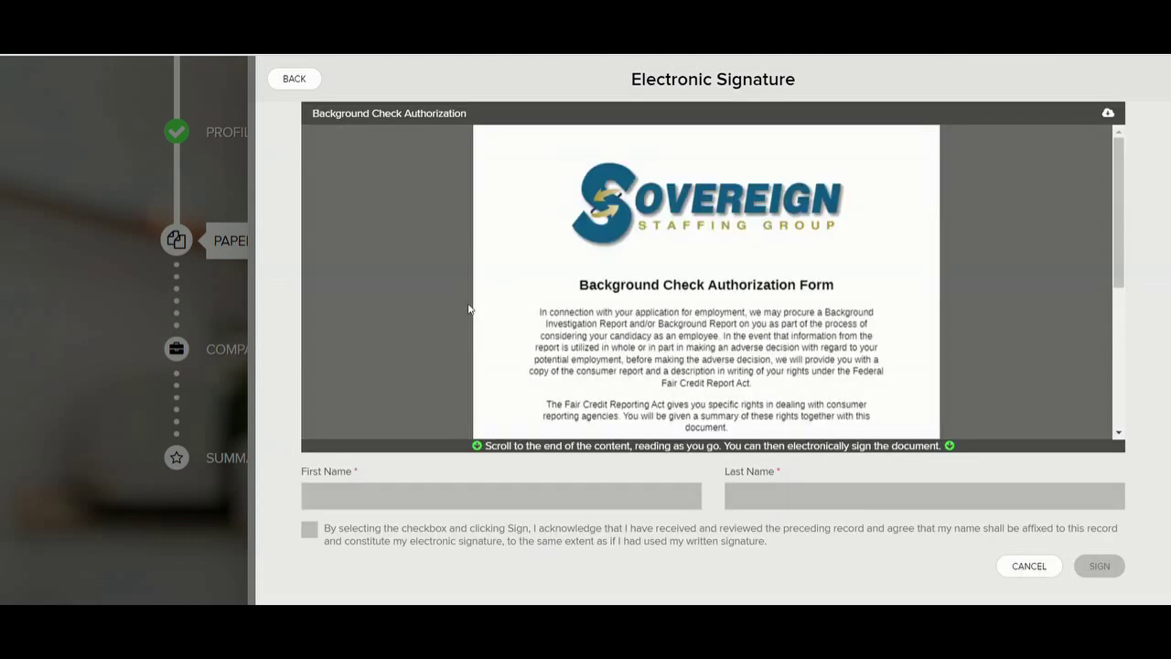
Sign the Background Check Authorization with the employee's name and consent, then return to Paperwork.
scroll(752, 317, down, 2)
scroll(752, 316, down, 3)
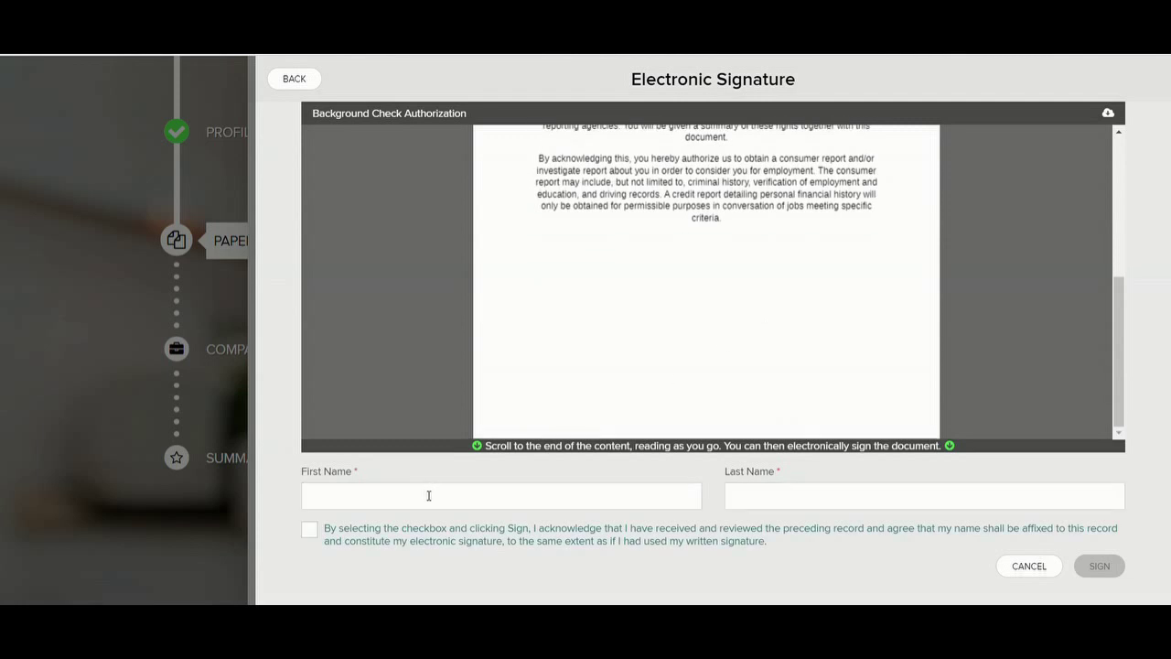
click(428, 495)
key(Tab)
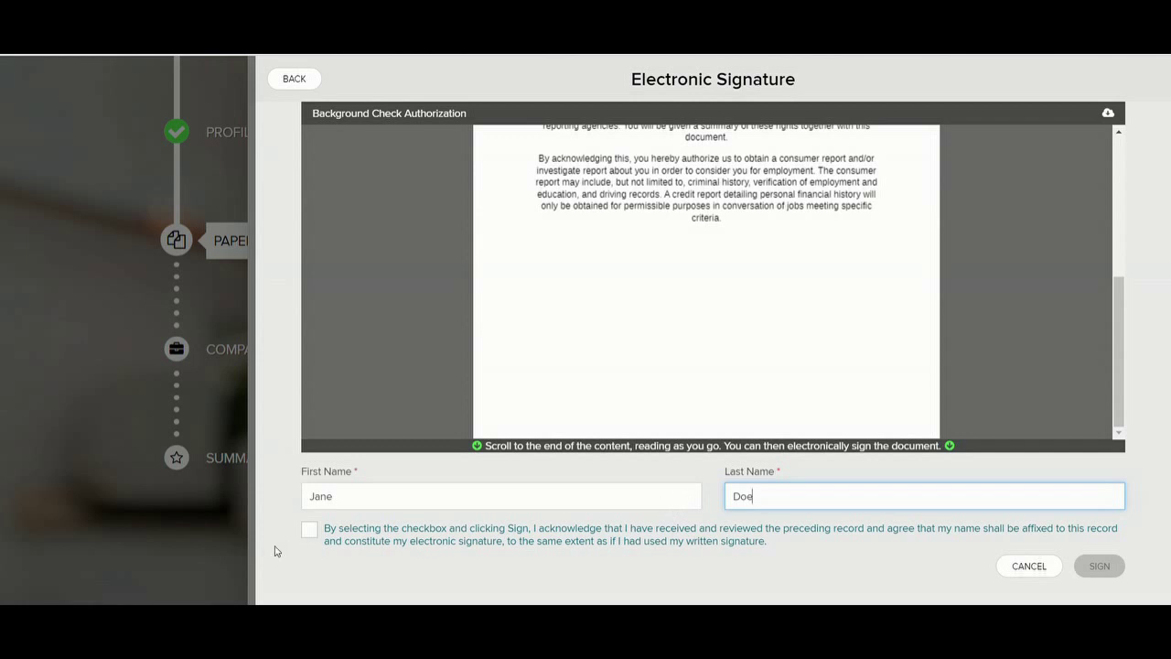
click(310, 531)
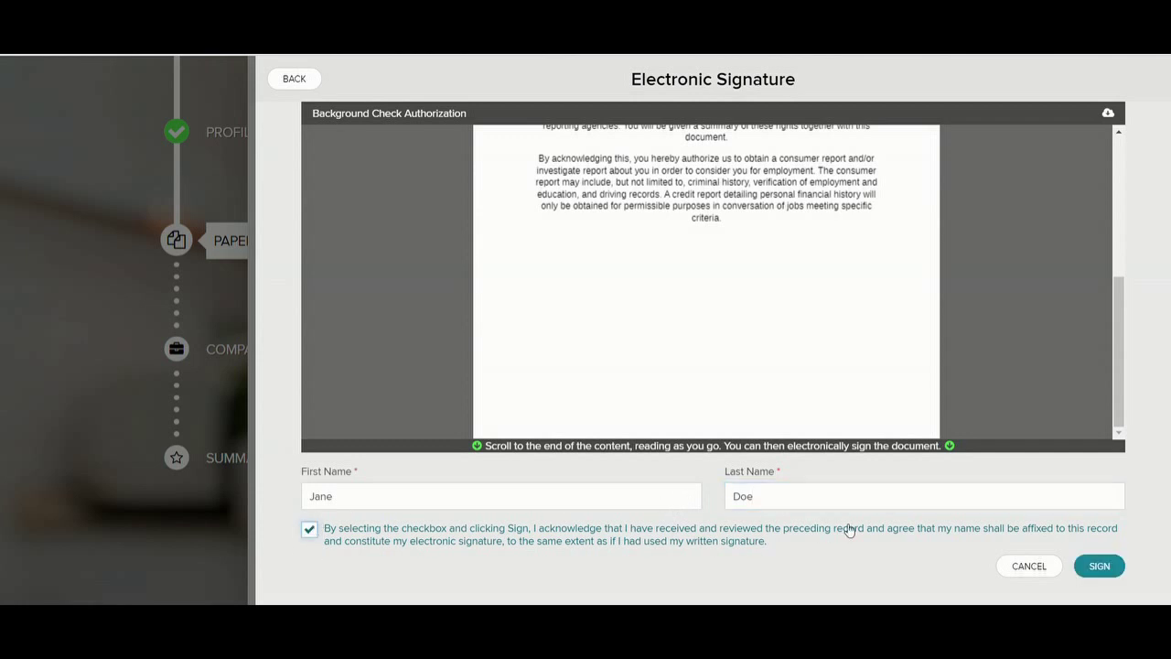
click(1116, 567)
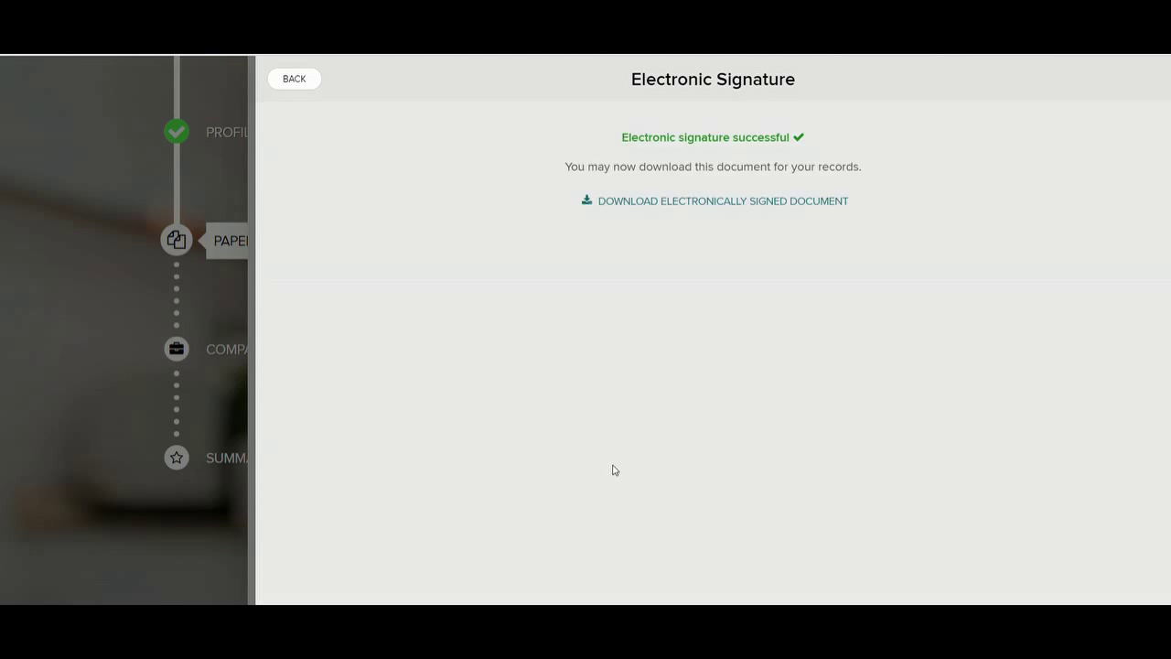
click(283, 81)
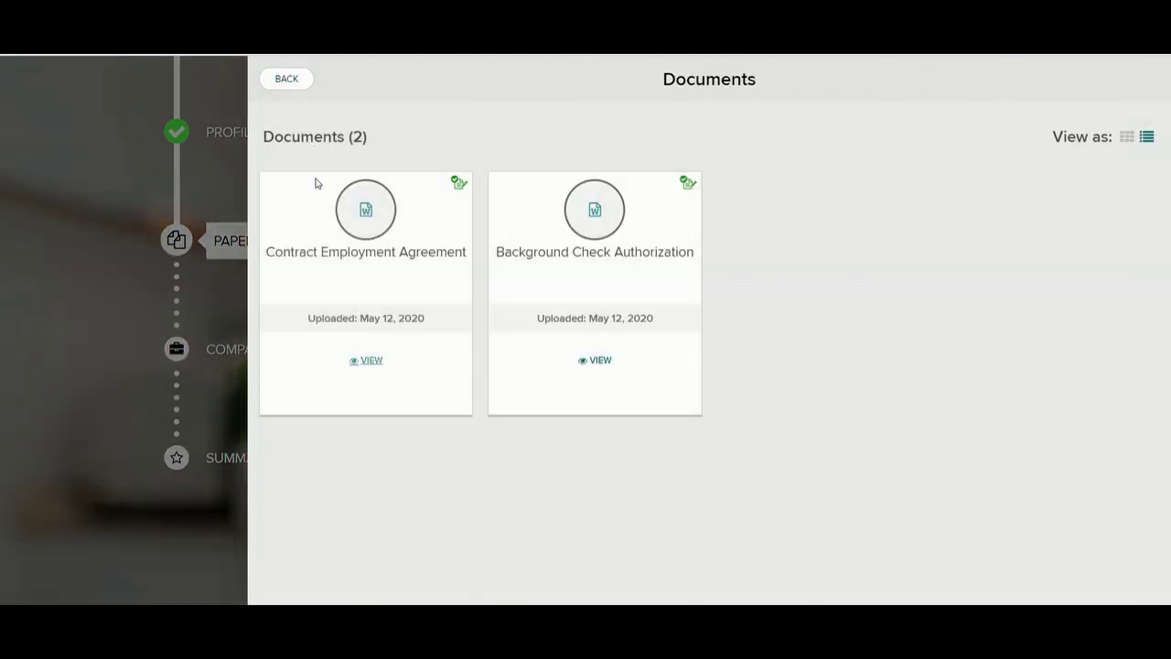
click(302, 80)
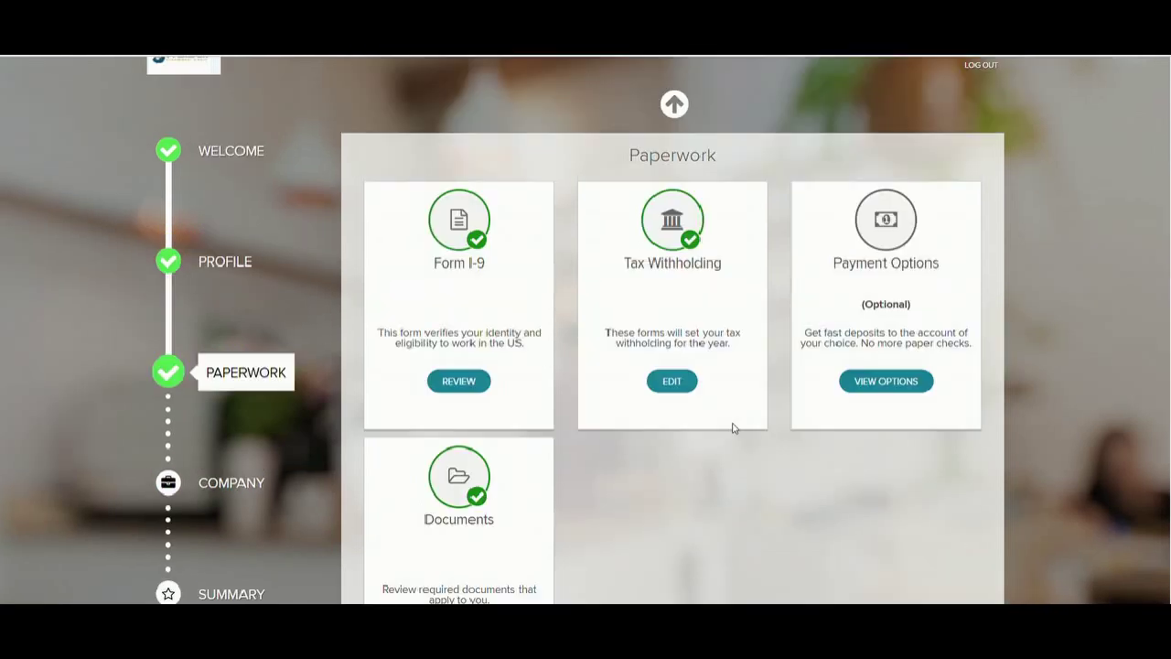
Advance past Paperwork through the Company section to the onboarding Summary.
scroll(732, 427, down, 1)
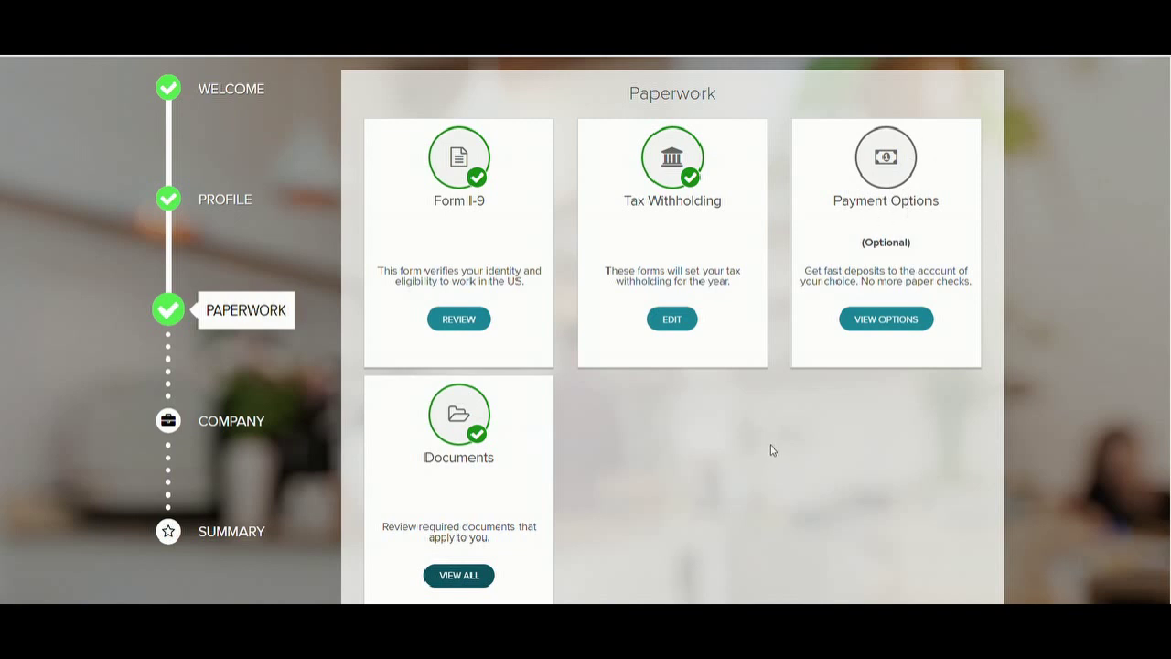
scroll(709, 458, down, 1)
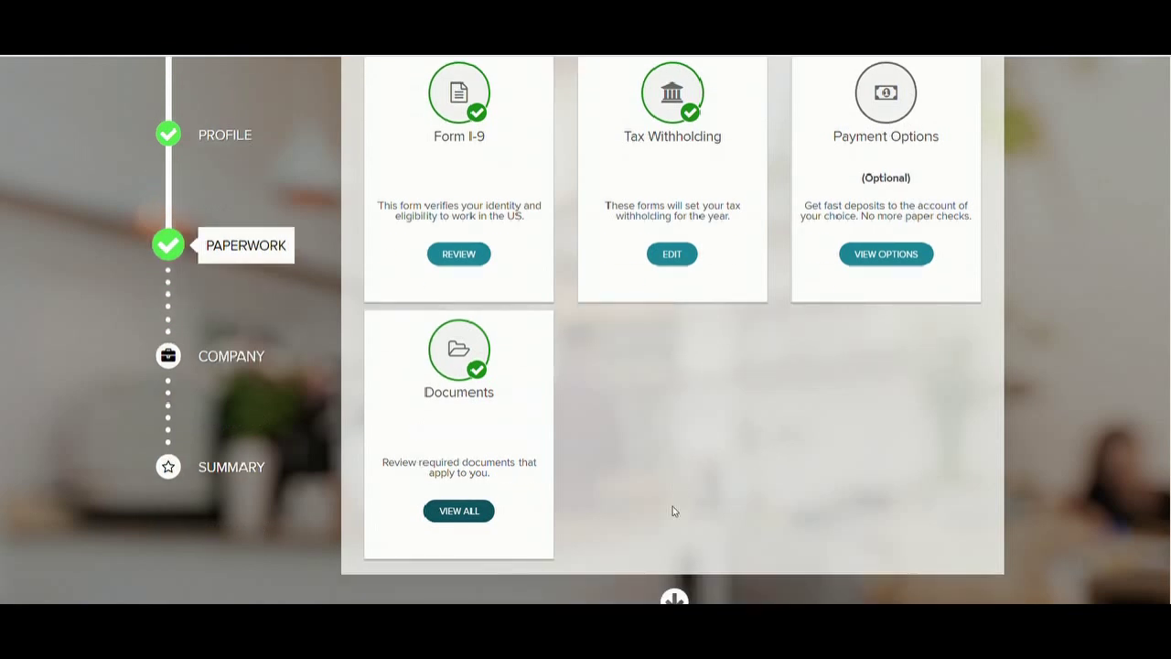
click(674, 598)
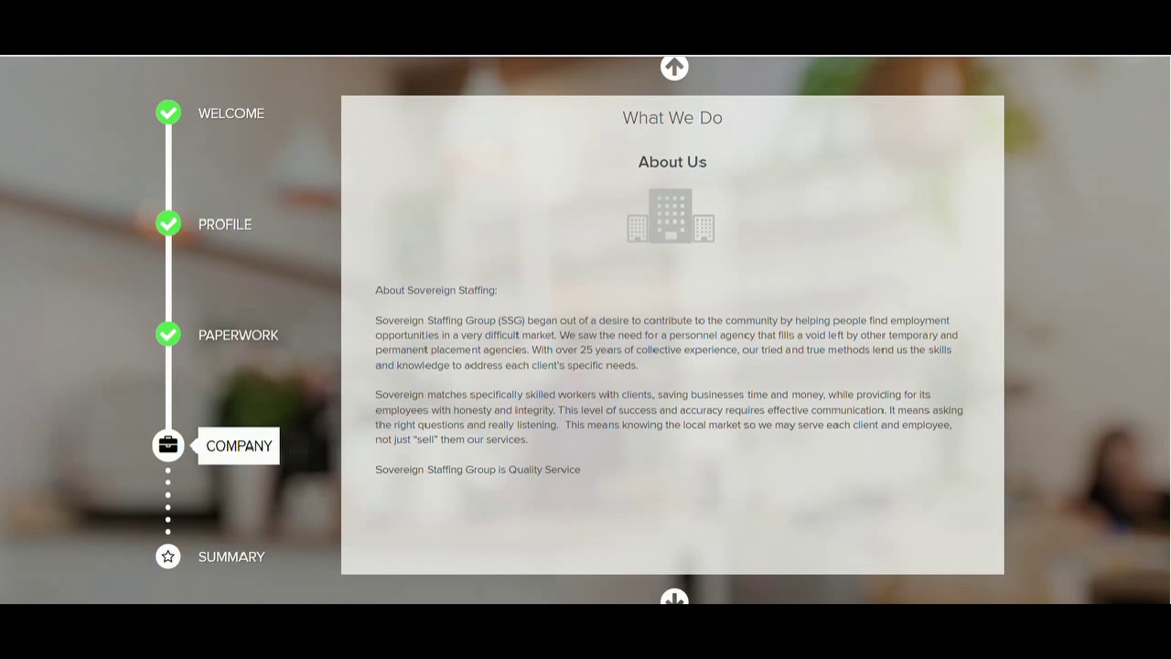
click(674, 598)
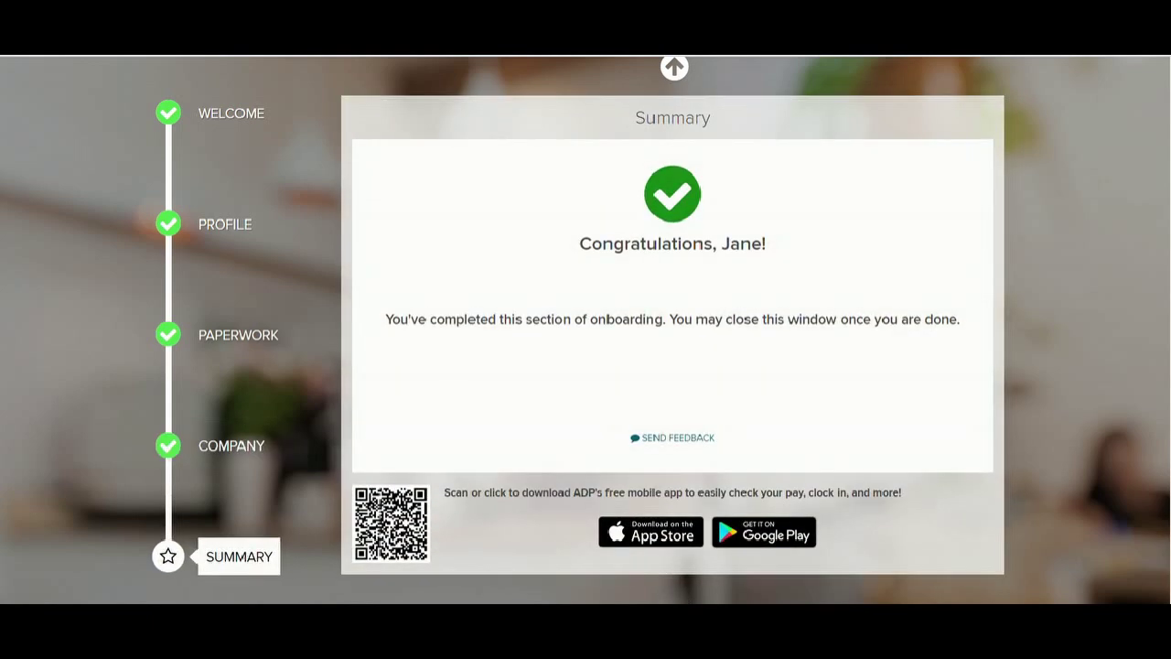